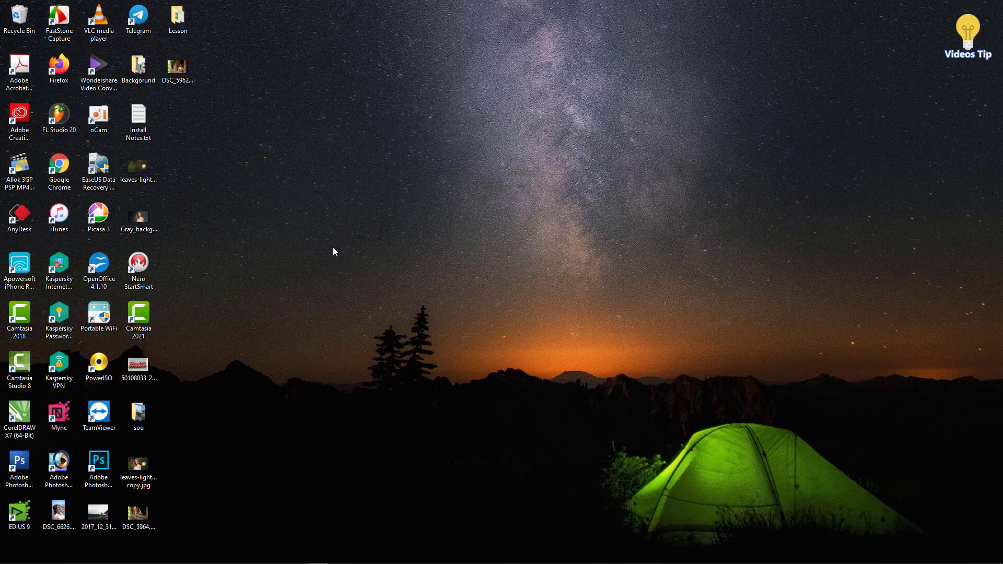
right_click(337, 229)
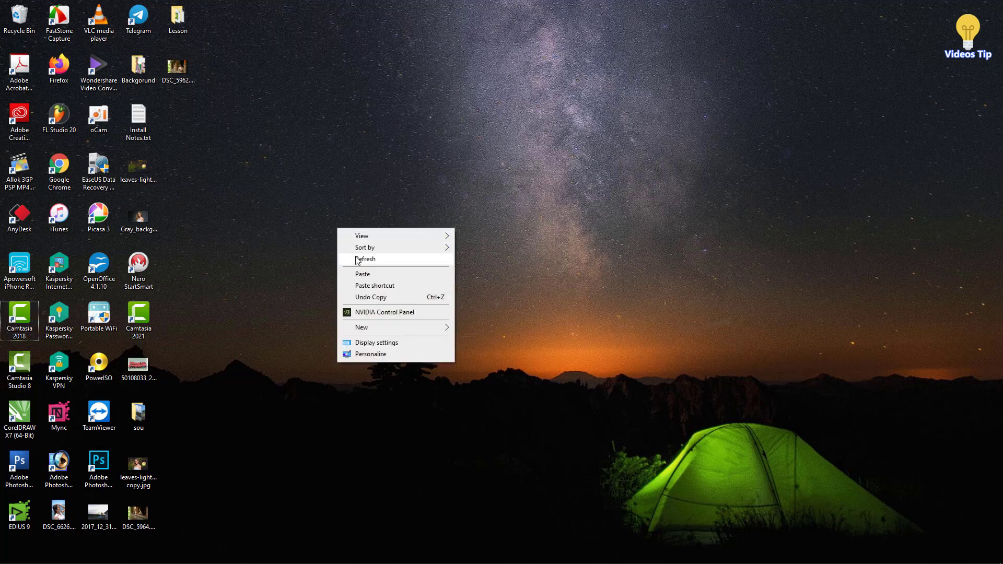
left_click(358, 259)
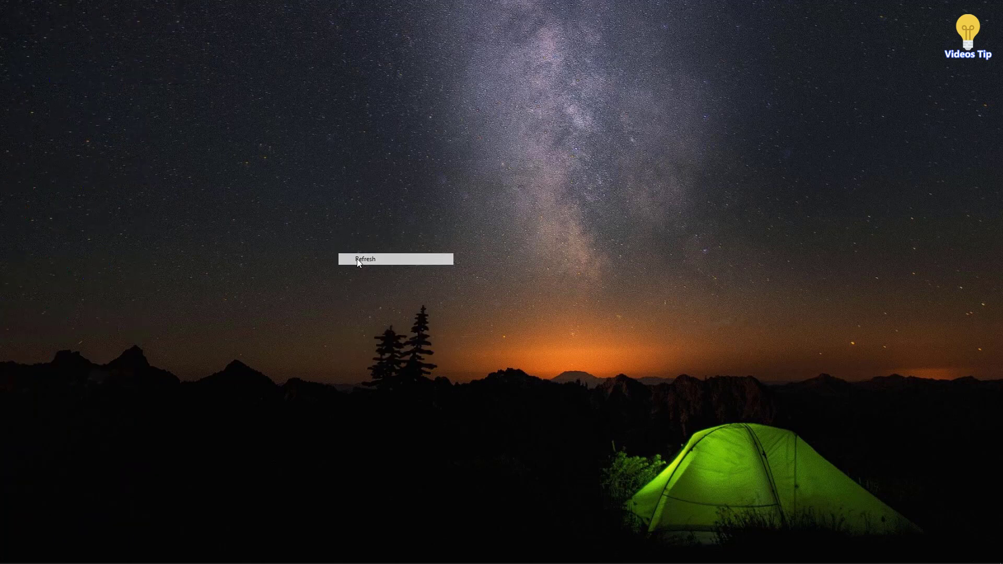
right_click(347, 231)
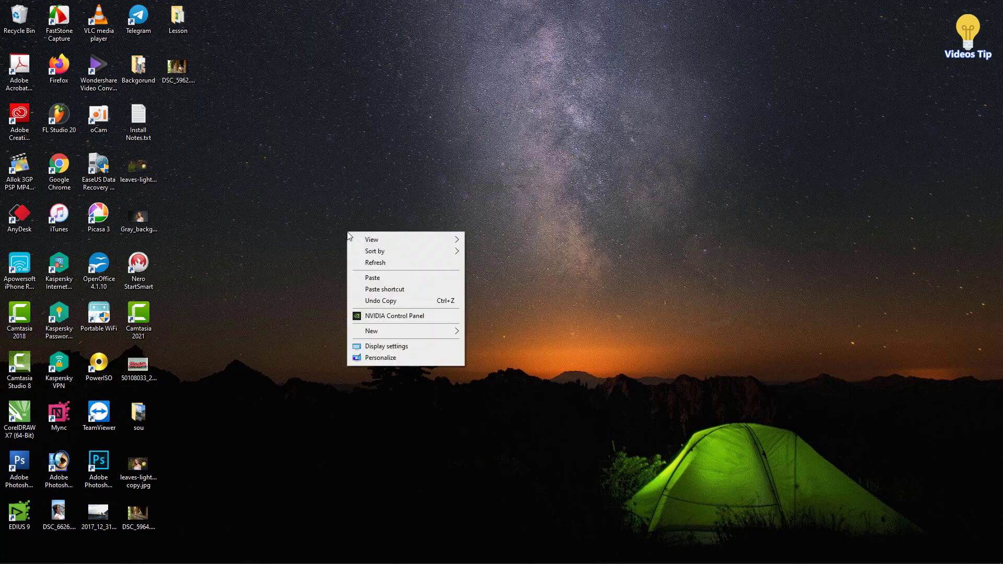
left_click(368, 264)
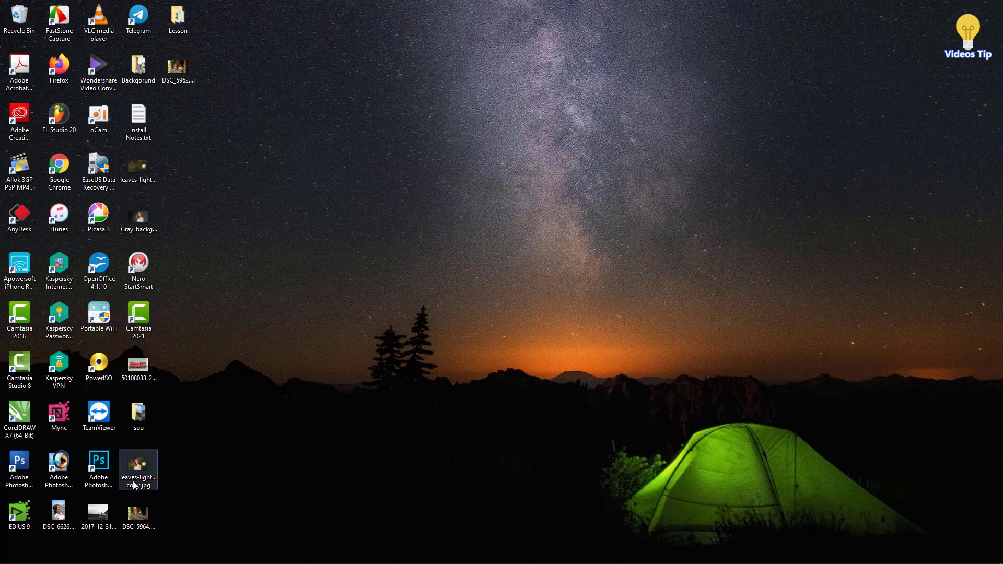
- View the desktop photos DSC_5962.JPG and DSC_5964.JPG one after the other and close each
mouse_move(154, 525)
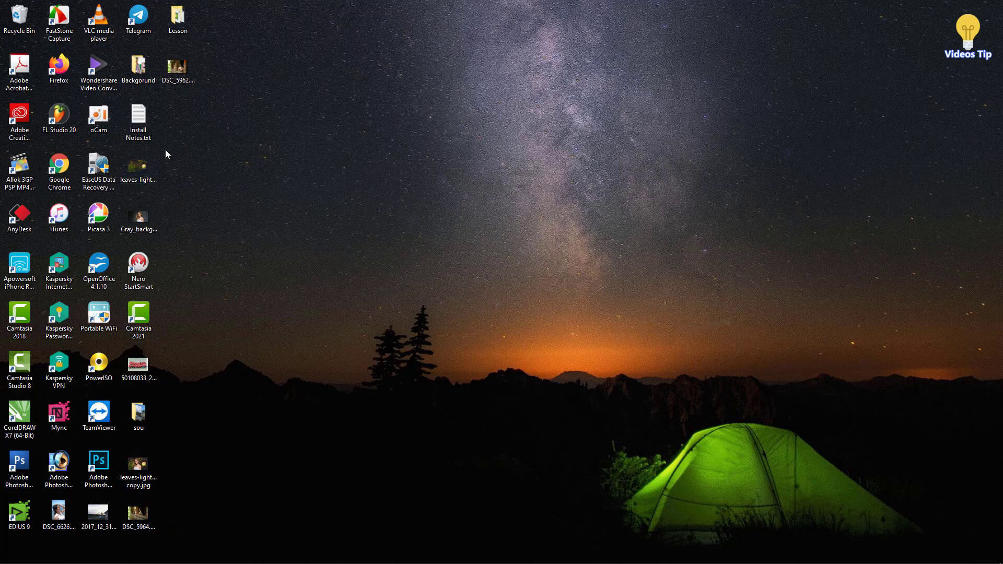
double_click(174, 65)
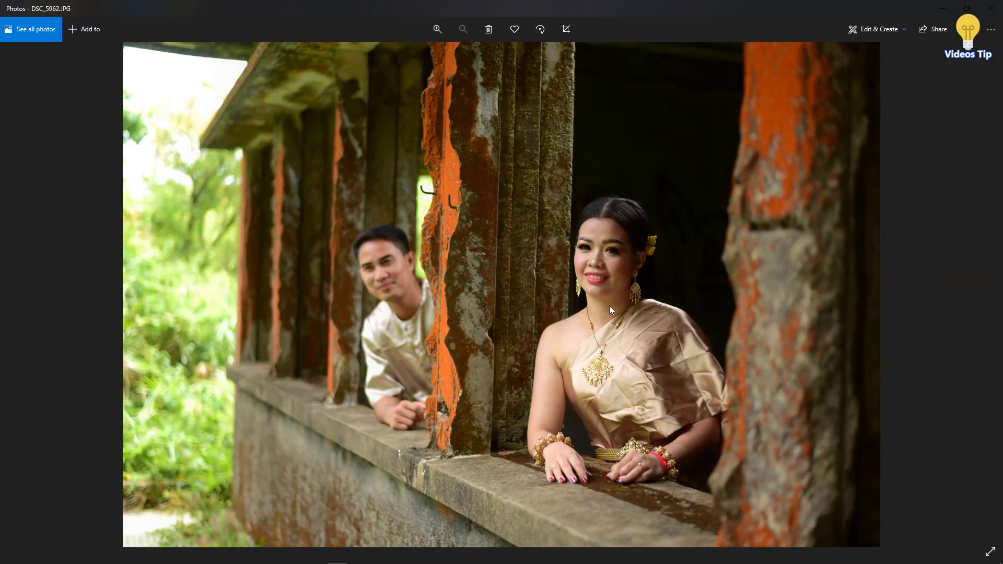
left_click(992, 9)
double_click(138, 523)
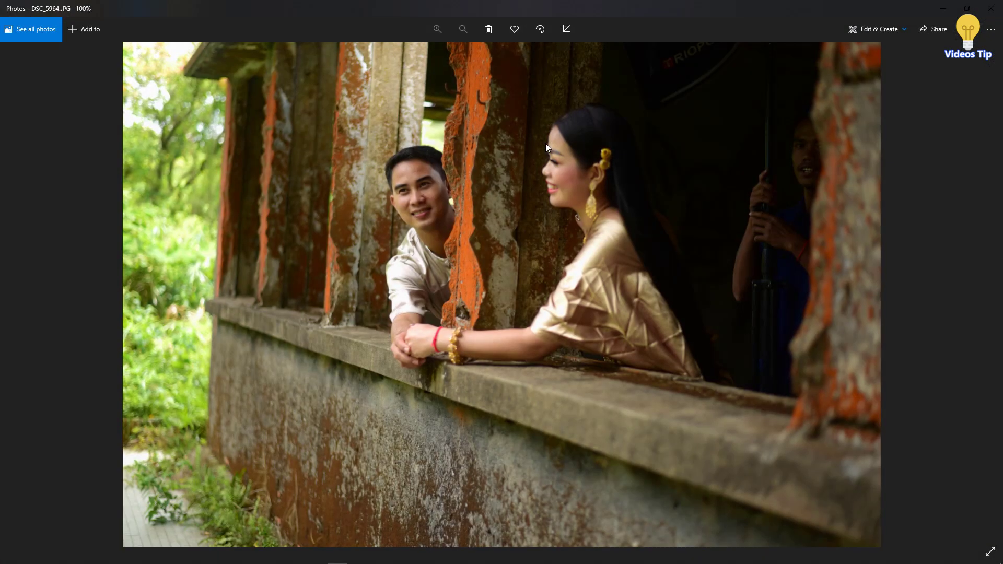
left_click(991, 8)
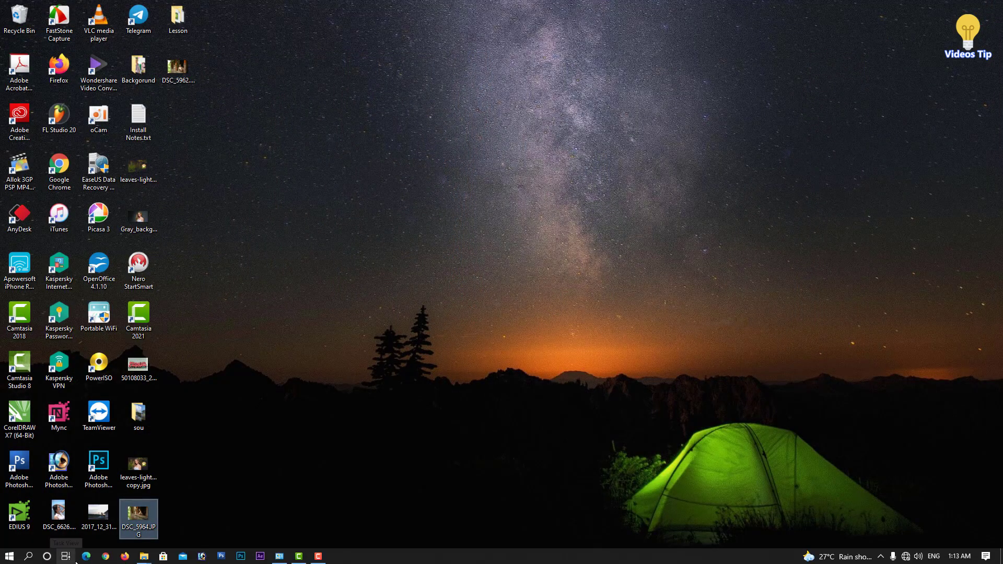
- Launch Adobe Photoshop 2021 from the list of installed apps
left_click(8, 557)
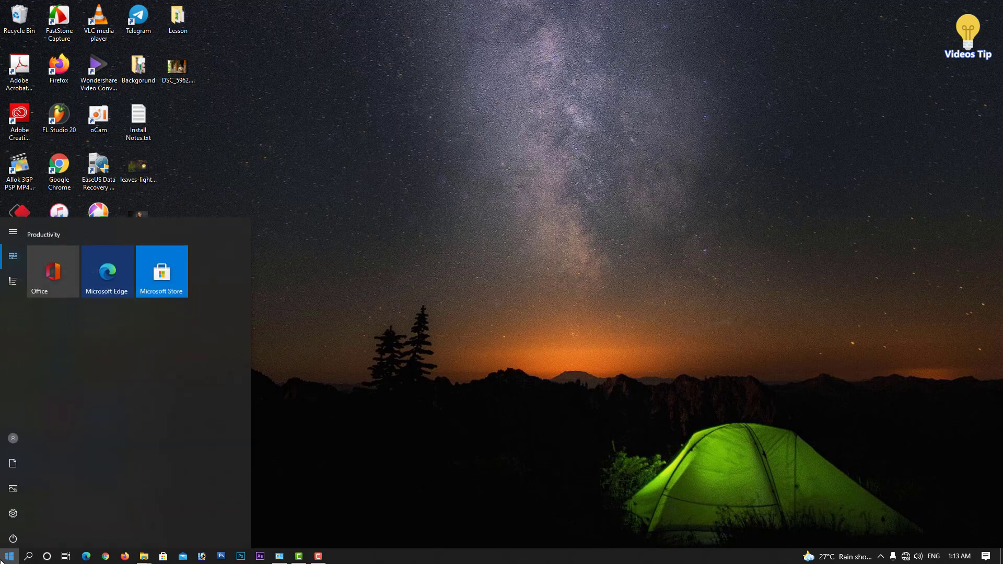
left_click(7, 279)
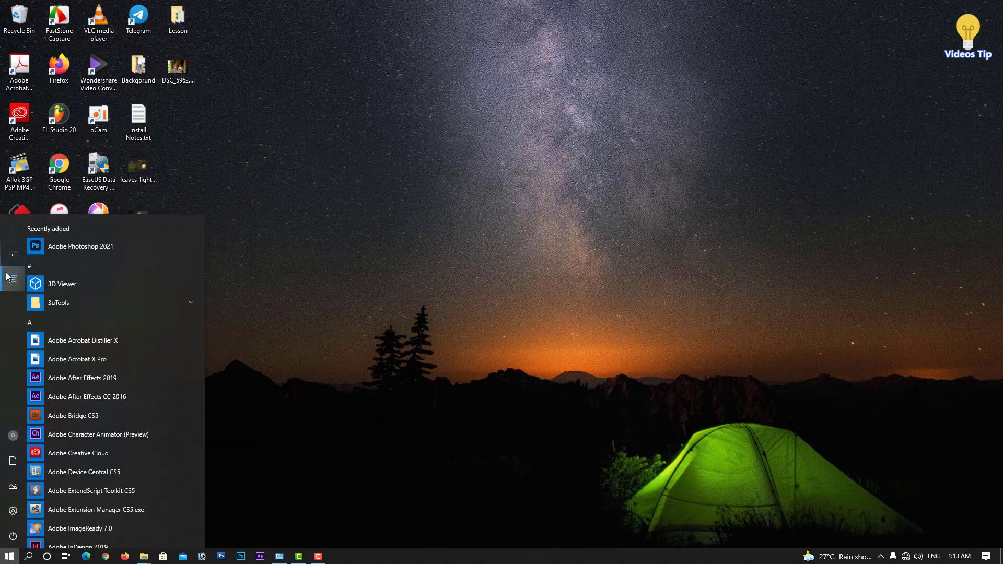
left_click(124, 248)
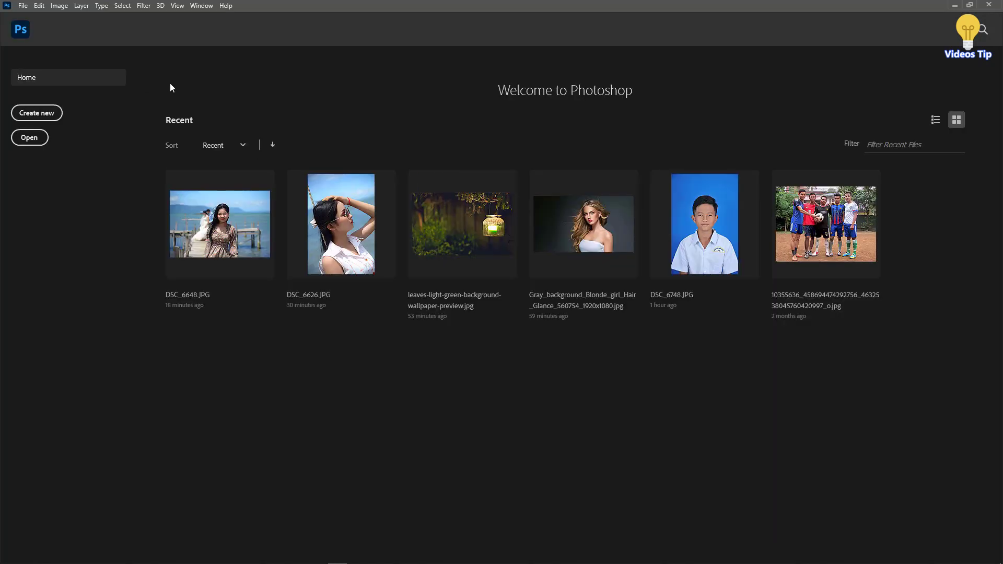
- Open DSC_5962.JPG and DSC_5964.JPG together from the Desktop and bring DSC_5962.JPG to the front
left_click(29, 137)
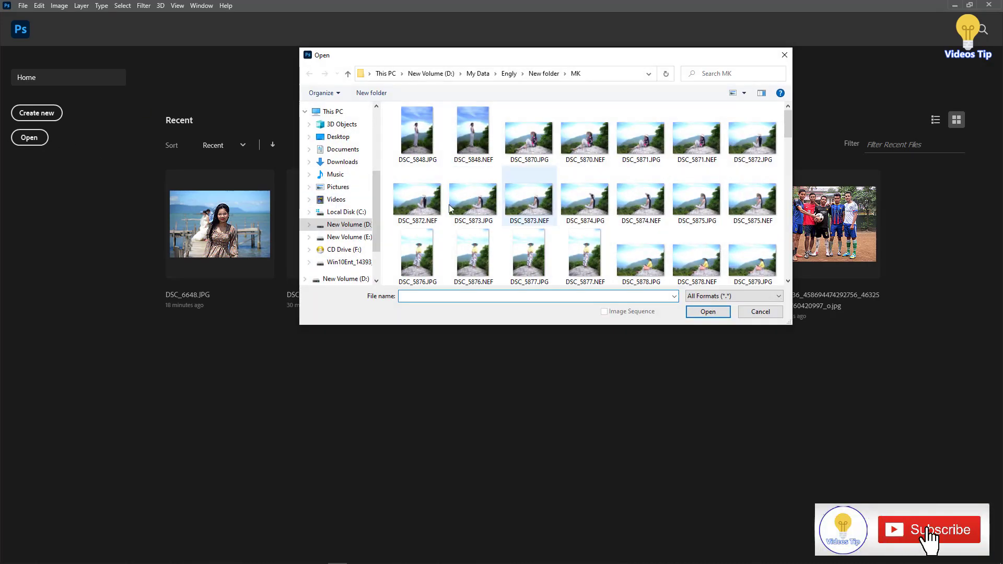
left_click(335, 137)
left_click(473, 223)
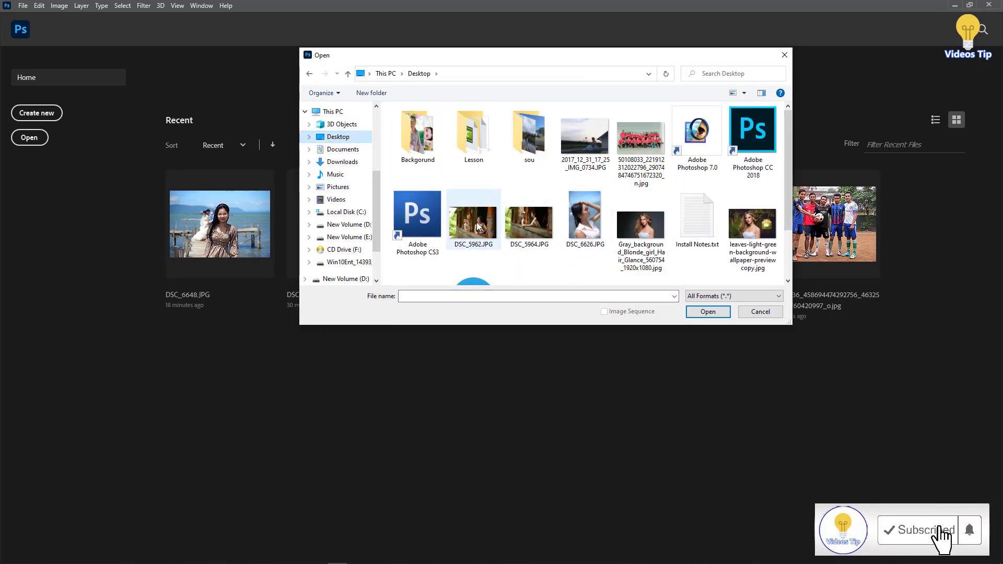
left_click(531, 230, "ctrl")
left_click(708, 312)
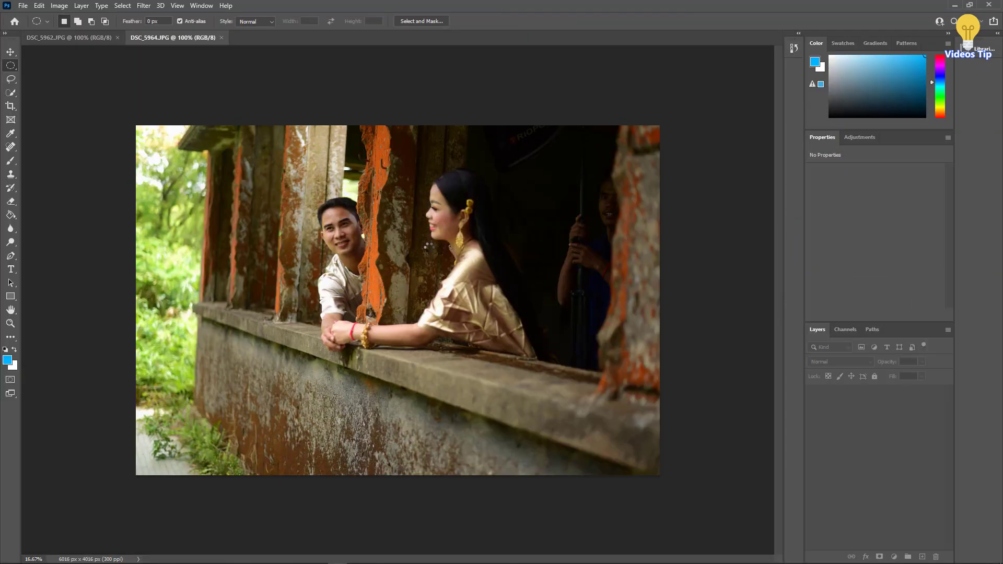
left_click(80, 37)
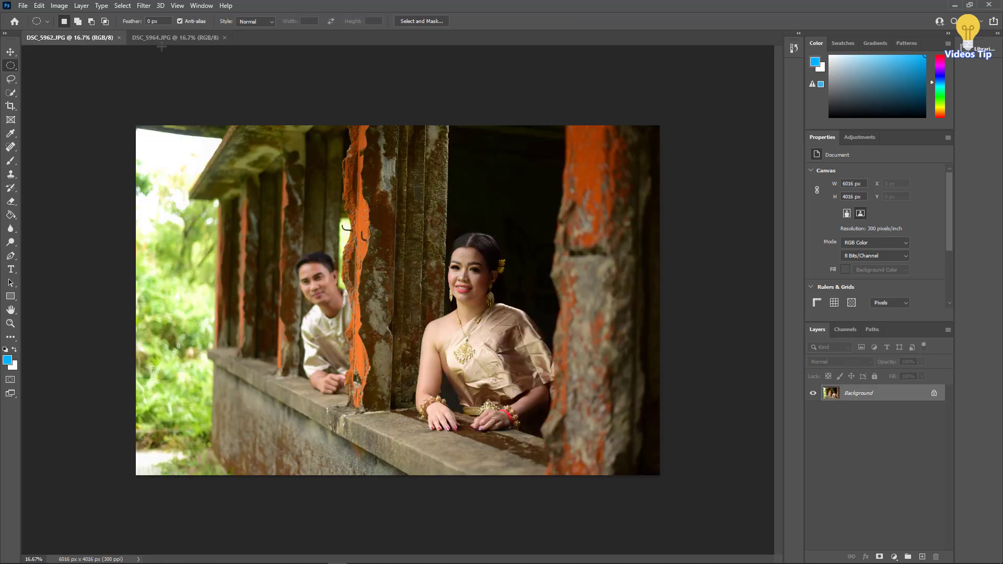
left_click(168, 39)
left_click(79, 43)
- Select the dark opening behind the woman with the Magic Wand at tolerance 32
scroll(468, 182, "up", 7)
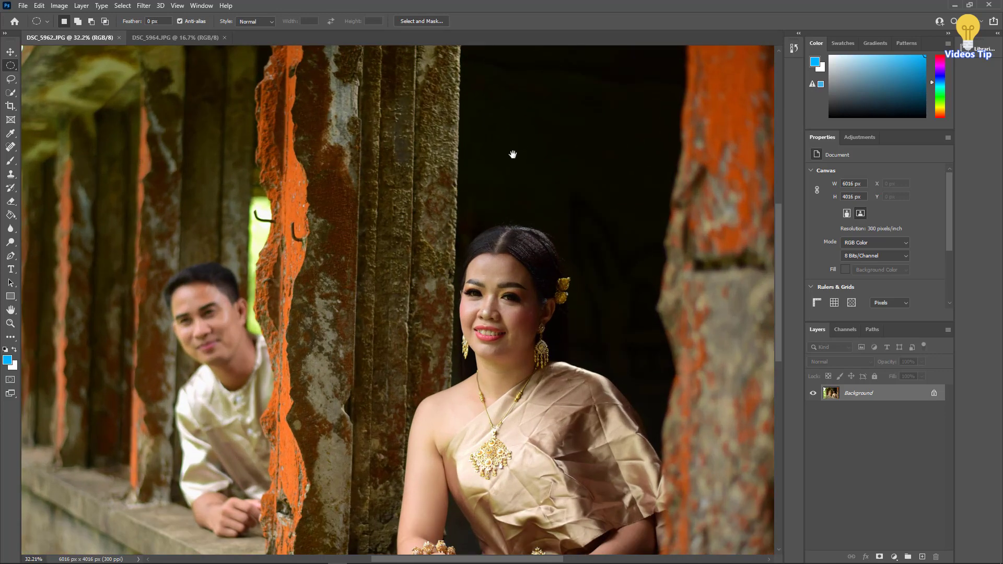
left_click_drag(513, 155, 307, 162)
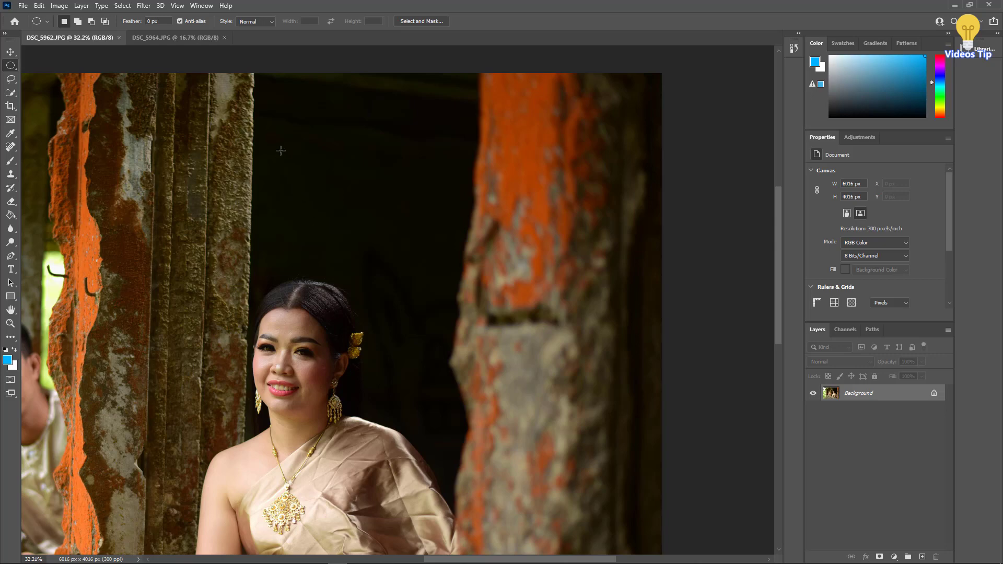
key("w")
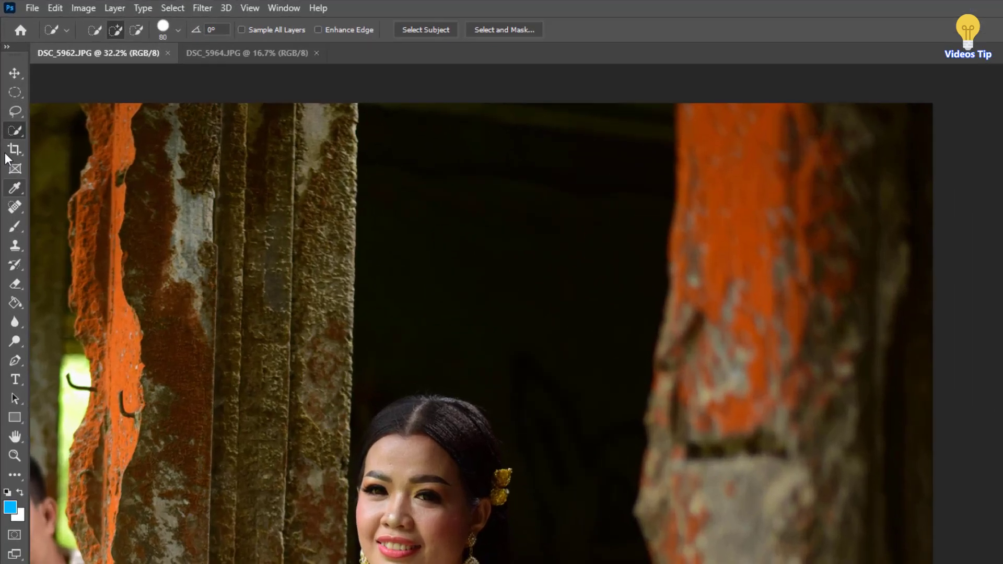
right_click(10, 93)
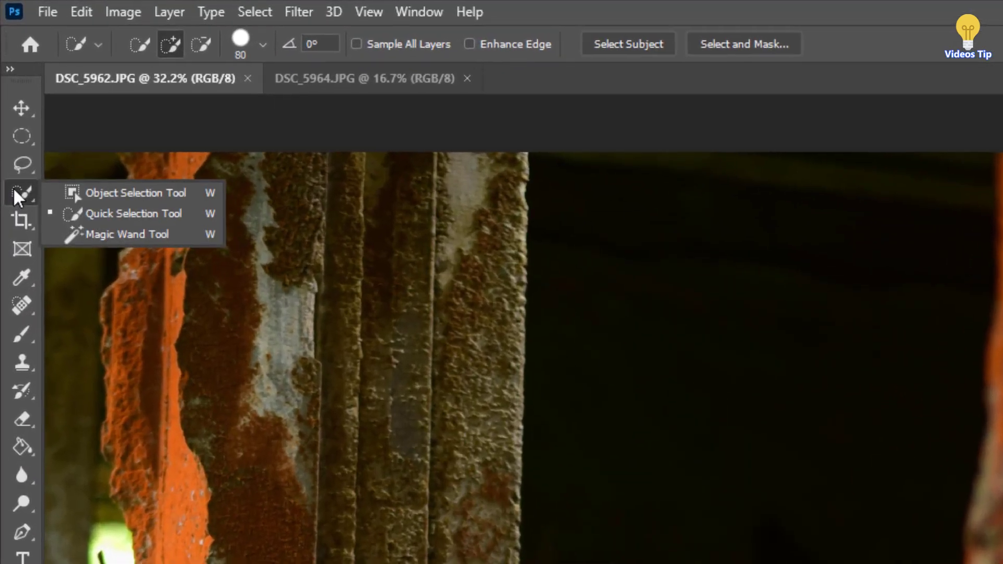
left_click(79, 233)
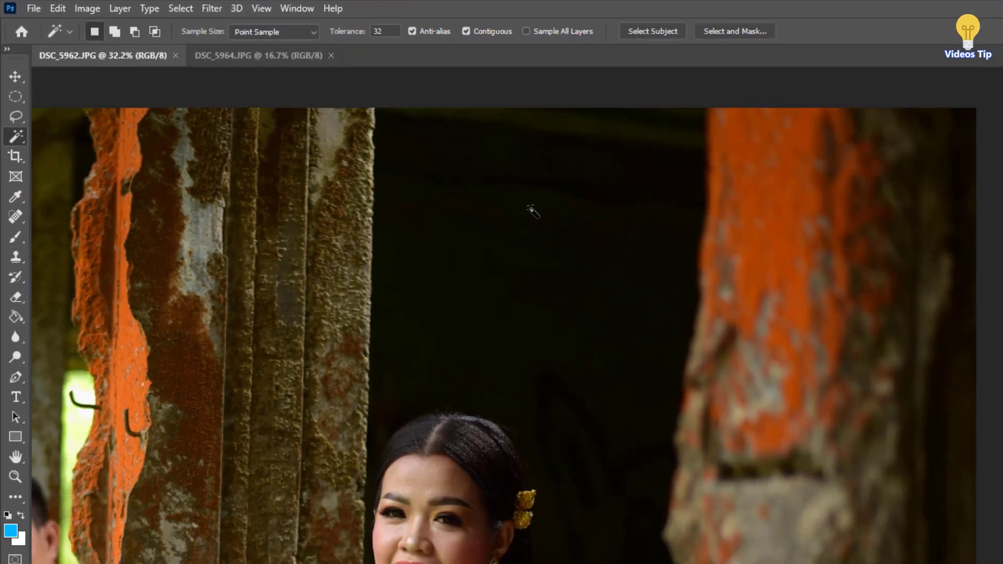
left_click(340, 157)
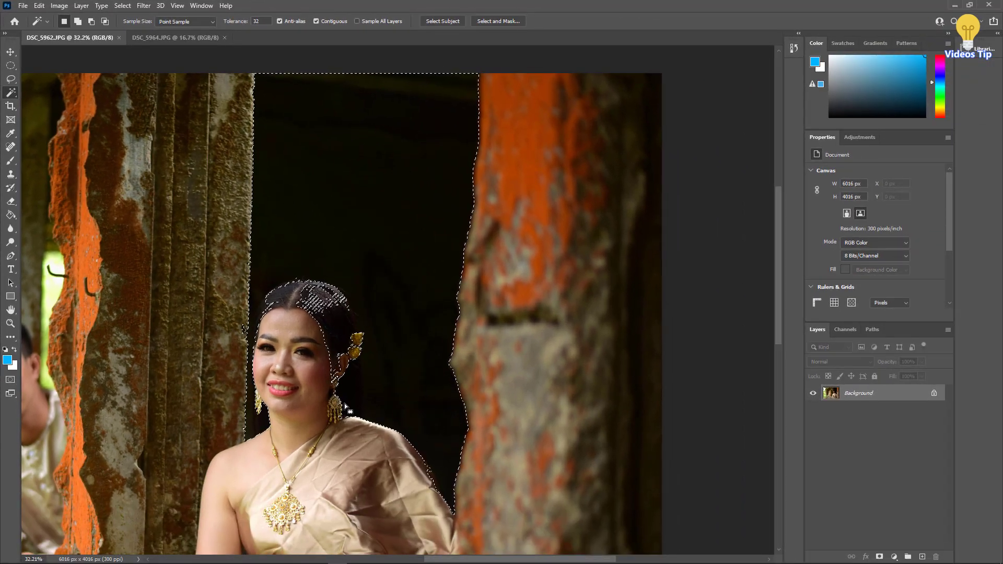
- Subtract the woman's hair, hair ornament and earring area from the selection by outlining her head with the Patch tool
key("j")
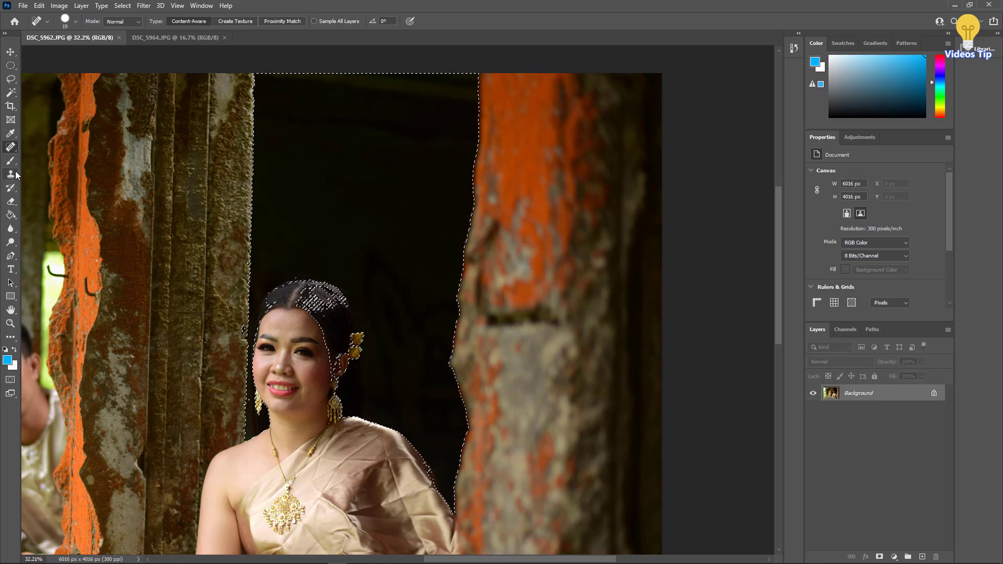
right_click(16, 151)
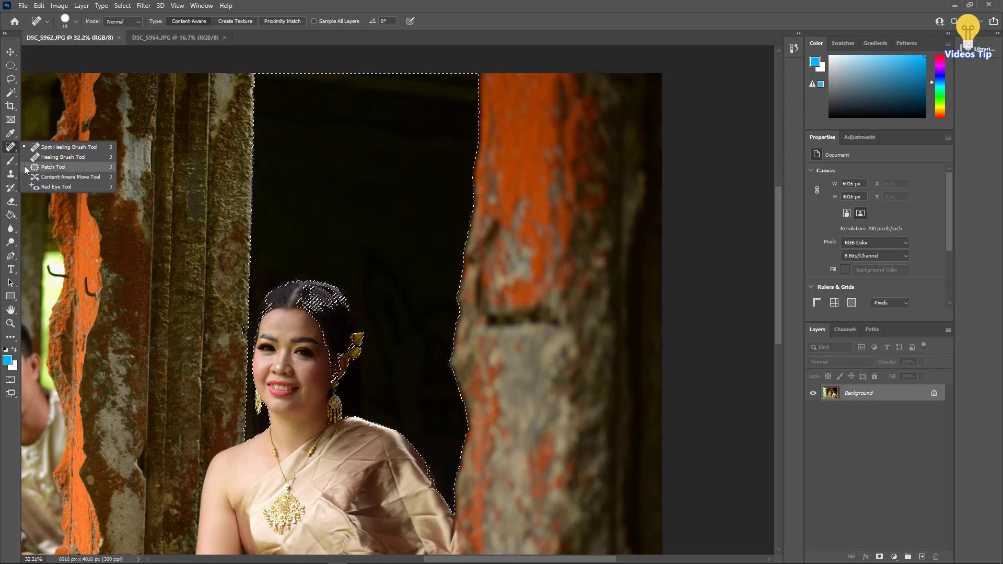
left_click(53, 166)
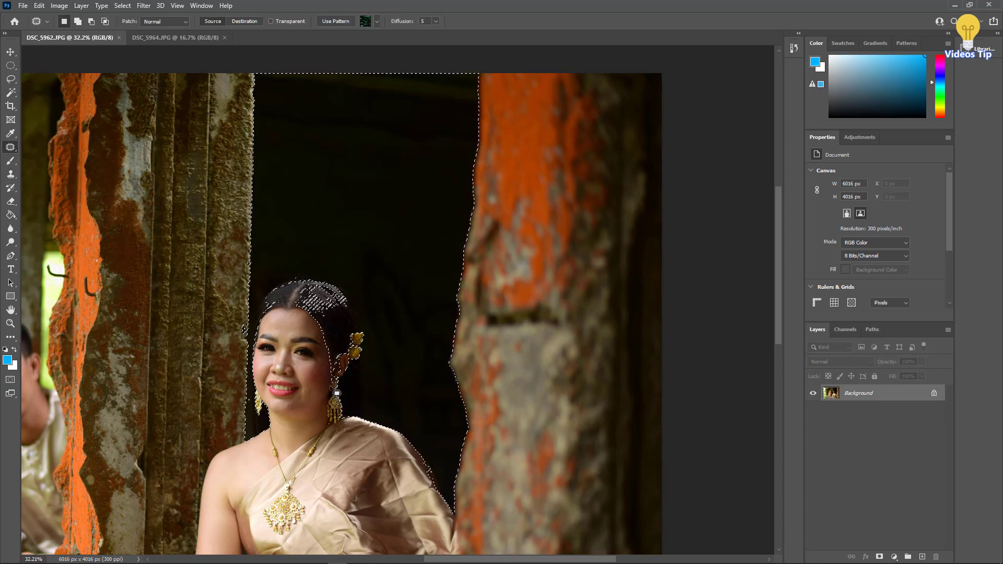
mouse_move(365, 422)
left_mouse_down()
mouse_move(347, 292)
mouse_move(310, 283)
mouse_move(275, 293)
mouse_move(252, 333)
mouse_move(243, 400)
mouse_move(294, 454)
mouse_move(361, 402)
left_mouse_up()
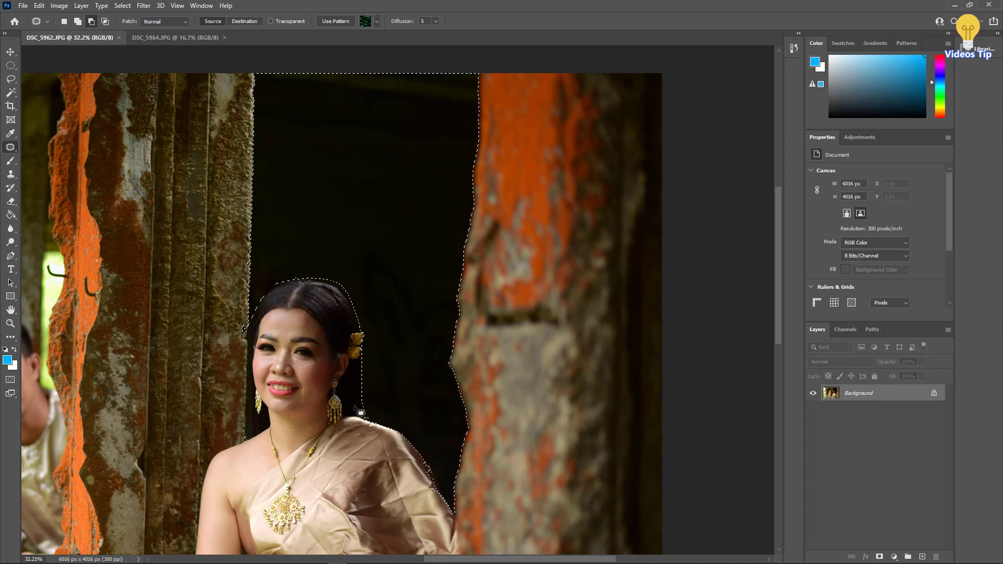
- Feather the selection of the dark opening by 10 pixels
scroll(359, 398, "down", 3)
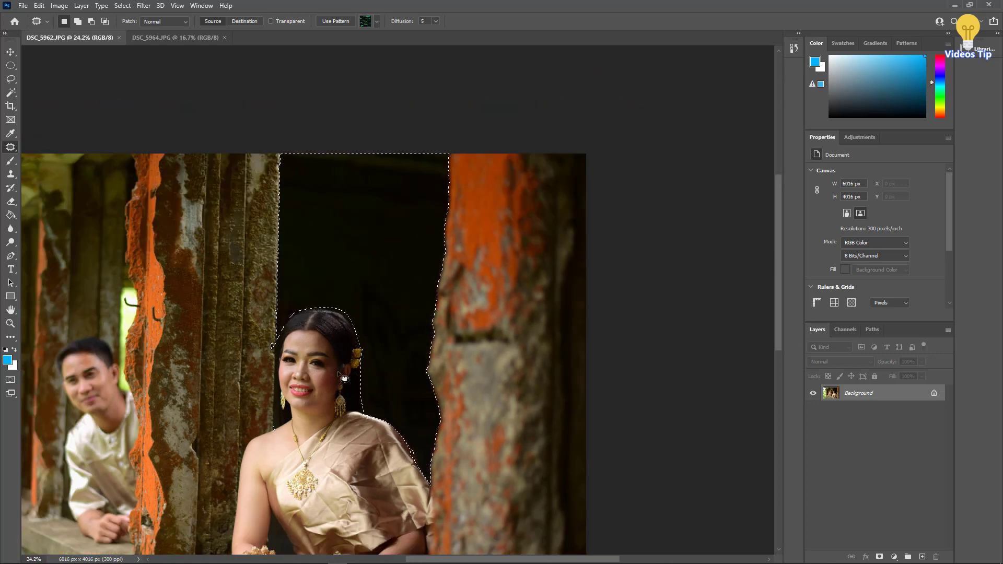
key("shift+F6")
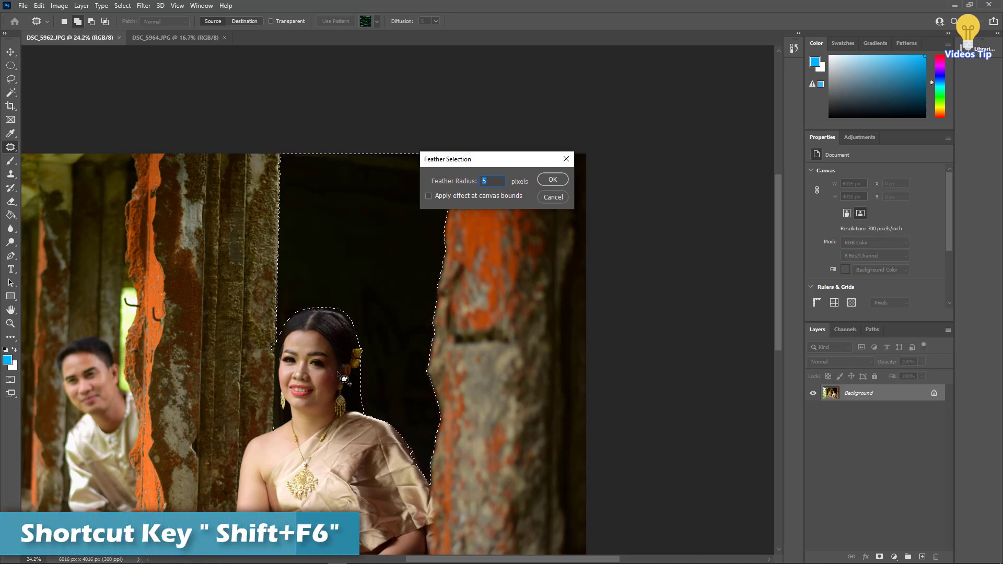
type("10")
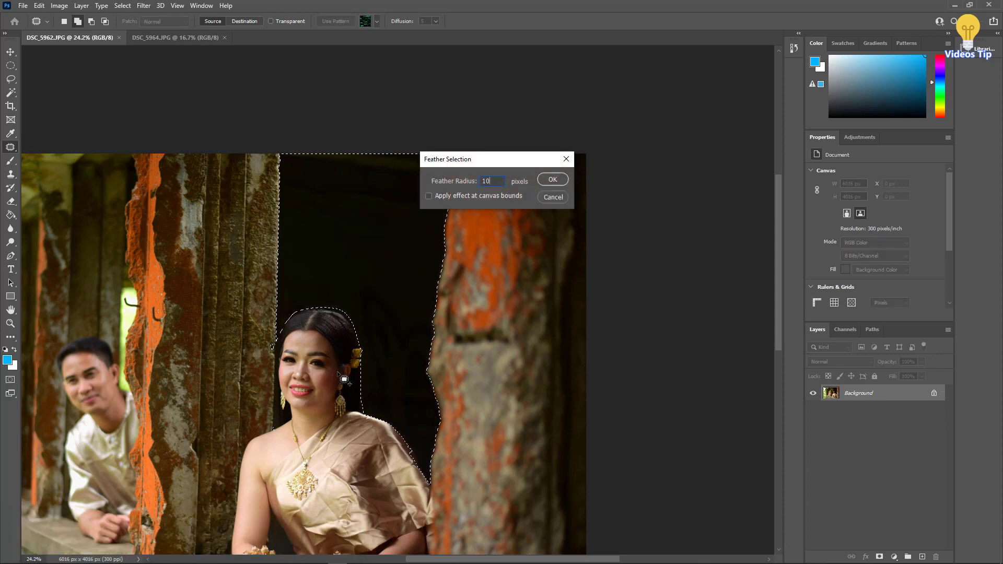
key("Return")
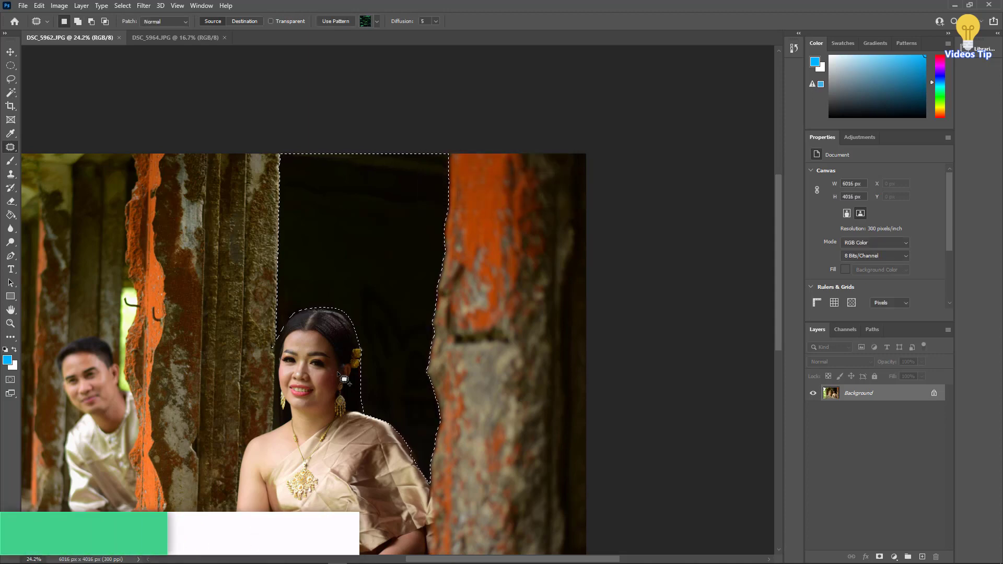
- Brighten the selected opening with an RGB Curves point at input 169, output 236, and clear the selection
key("ctrl+m")
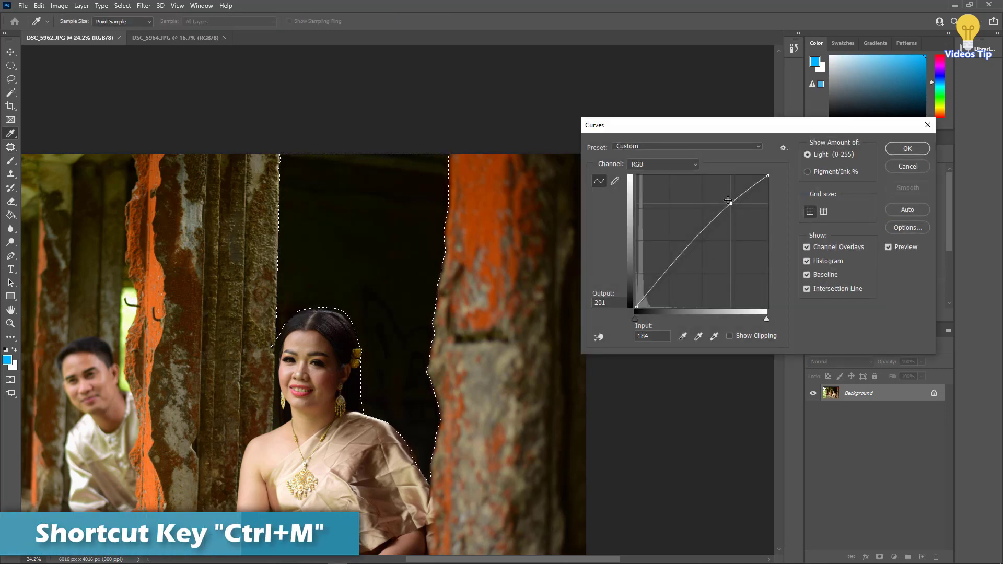
left_click(729, 200)
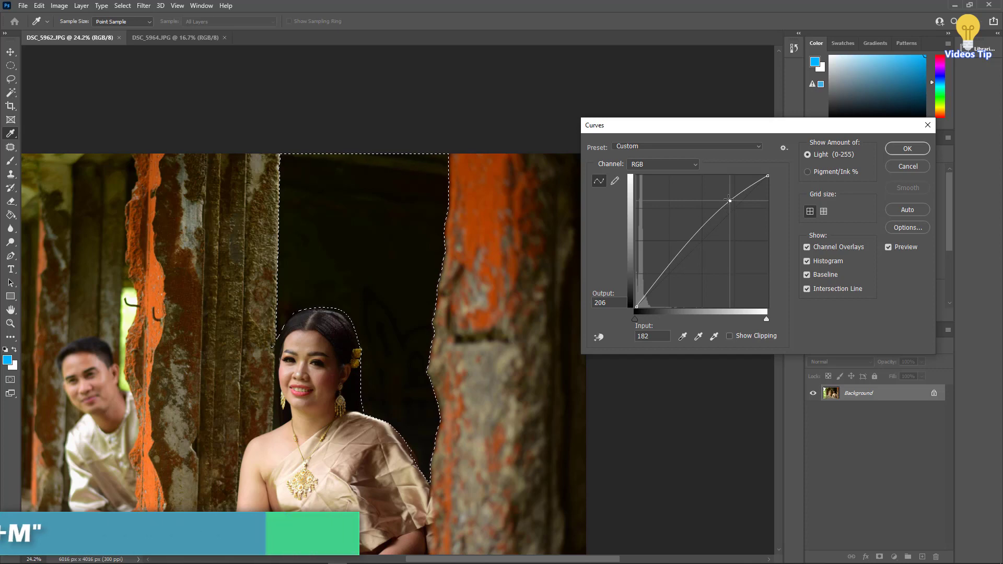
left_click_drag(729, 199, 724, 186)
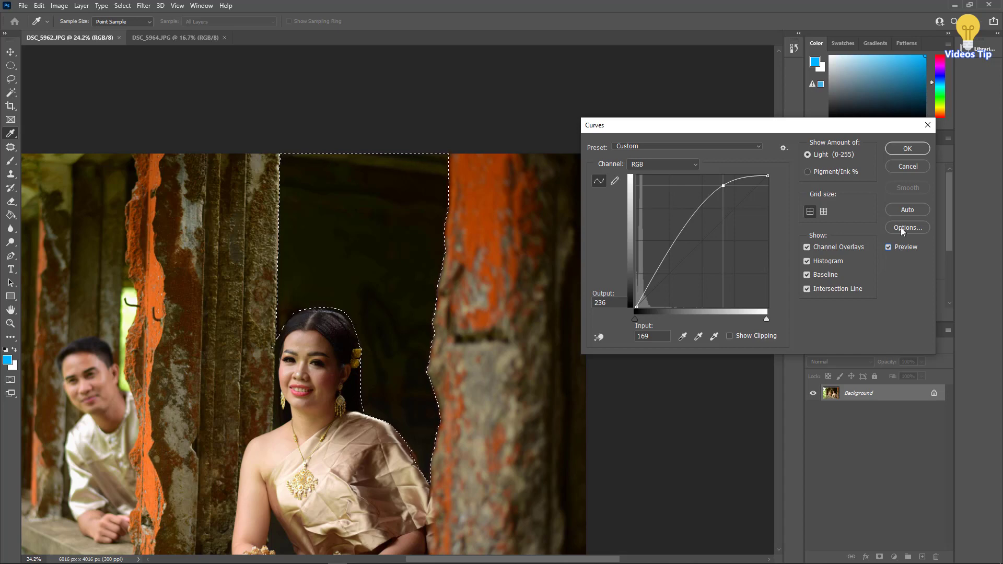
left_click(907, 149)
key("ctrl+minus")
key("ctrl+minus")
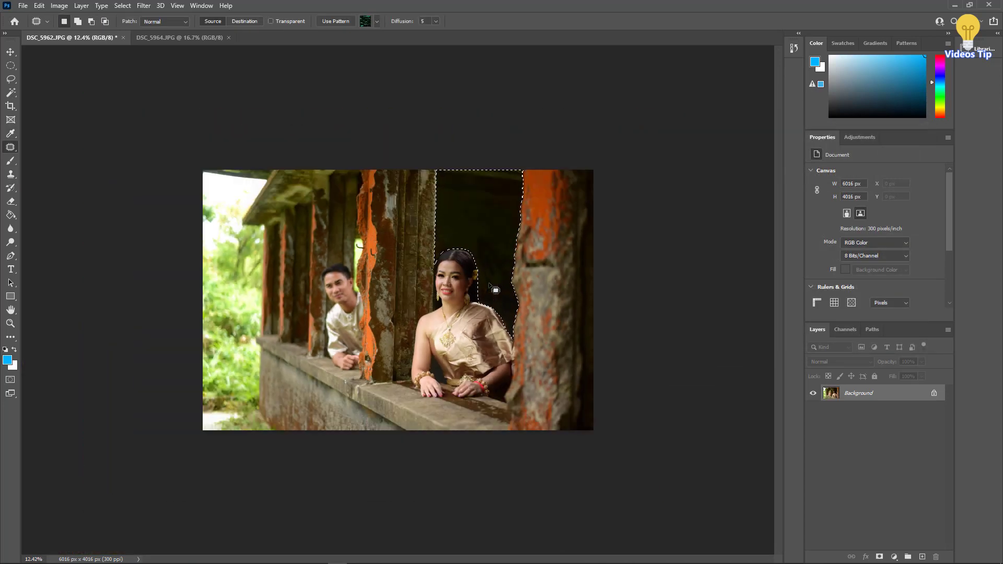
key("j")
key("ctrl+d")
- Save a JPEG copy of the brightened photo to the Desktop as Test at maximum quality 12
key("ctrl+shift+s")
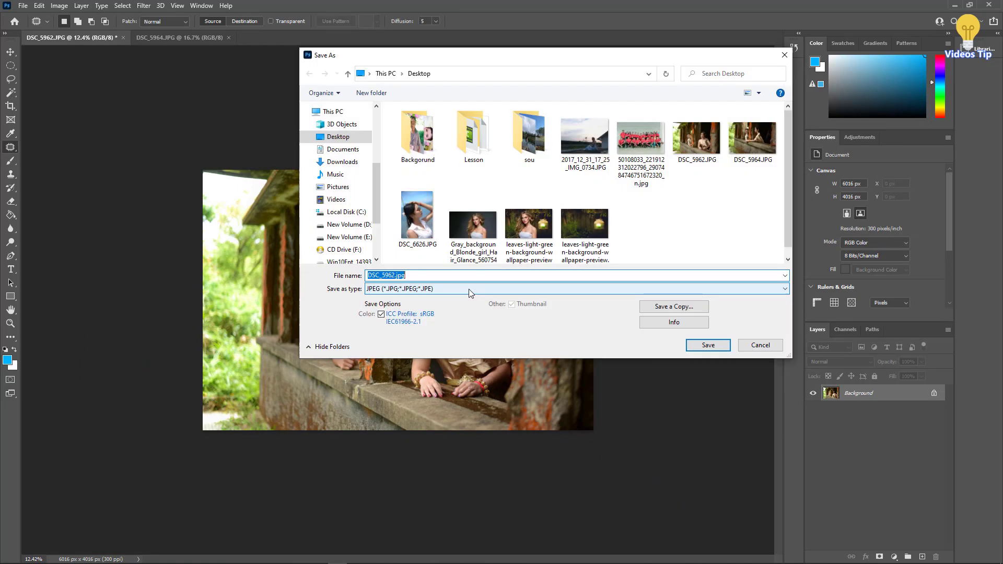
left_click(674, 307)
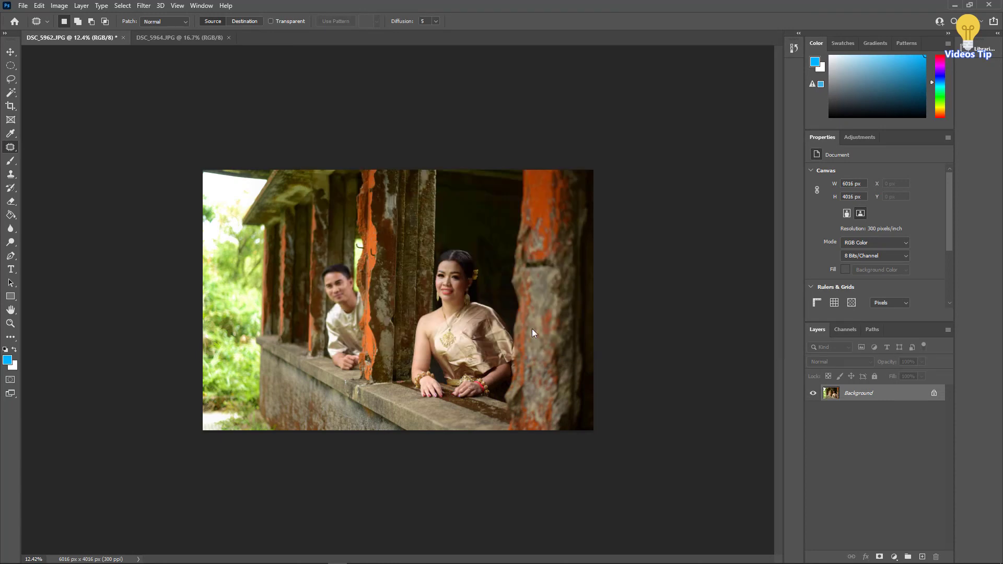
left_click(490, 289)
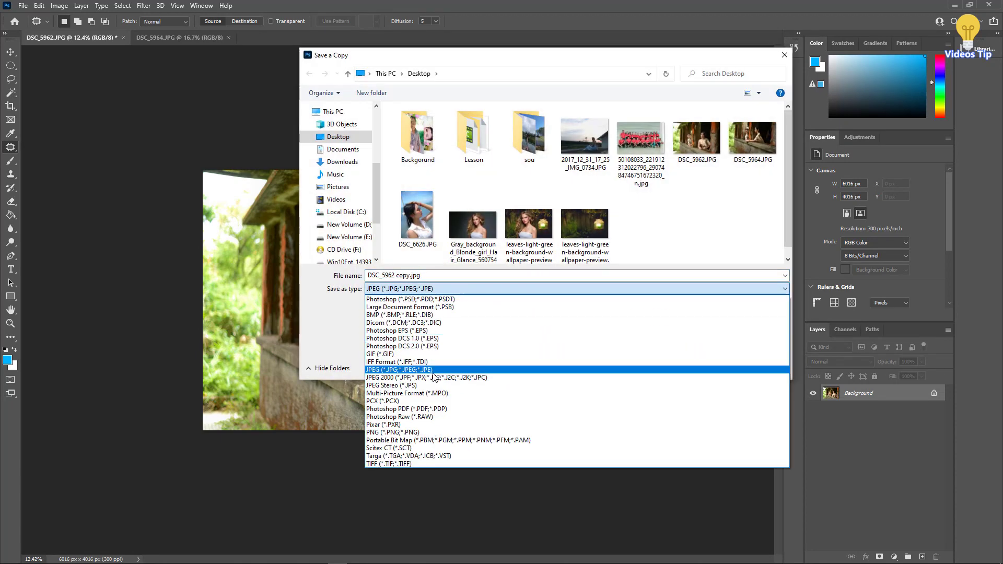
left_click(433, 370)
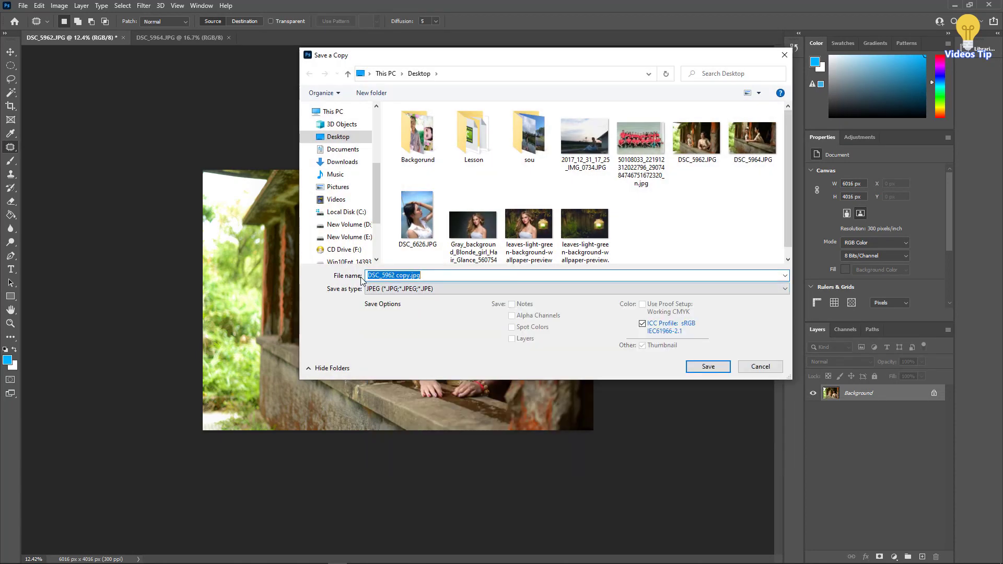
type("Test")
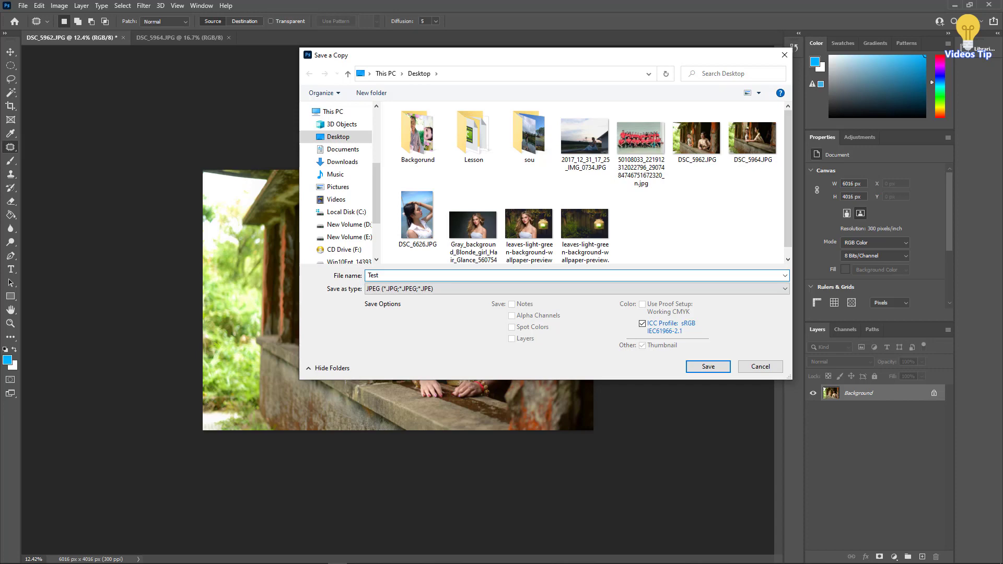
left_click(709, 366)
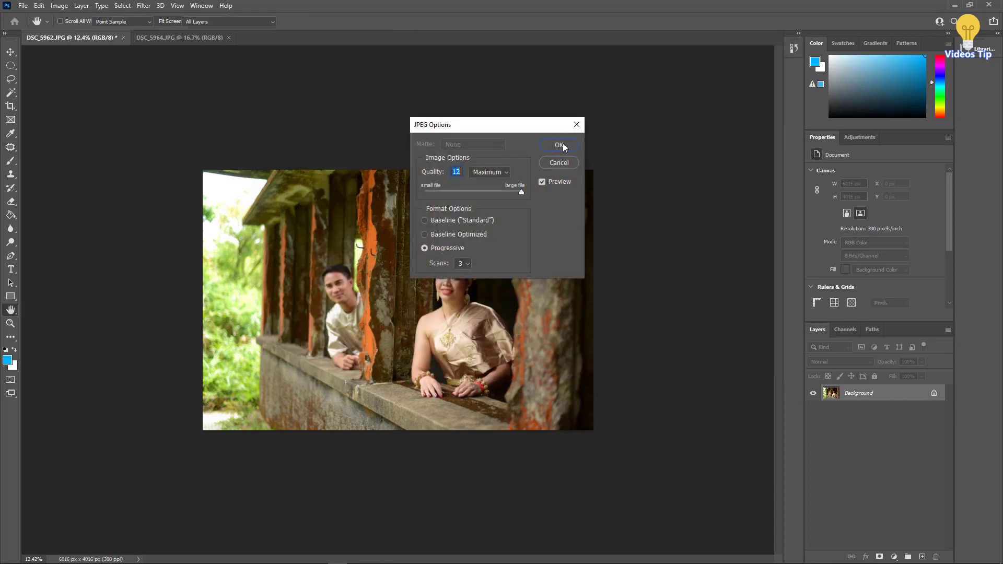
left_click(563, 143)
- Undo the deselection and the Curves adjustment on the dark opening behind the woman
scroll(495, 250, "up", 3)
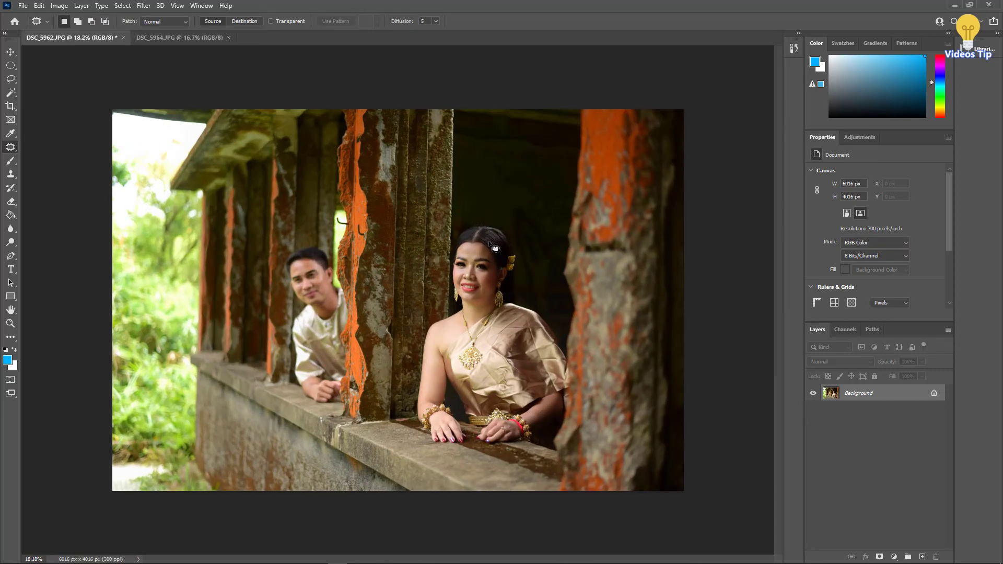
key("ctrl+z")
key("ctrl+z")
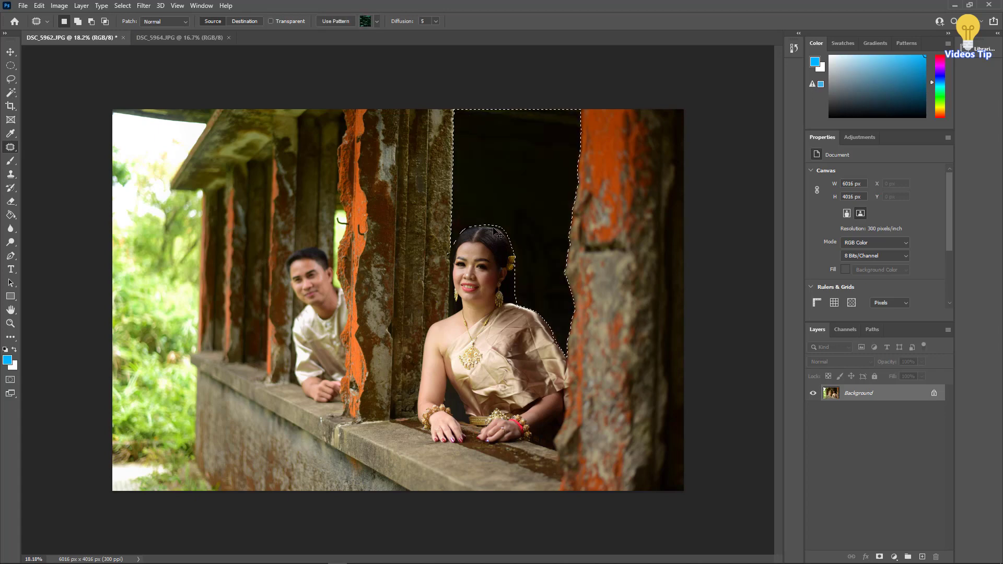
- Brighten the selected dark opening with Levels by setting the RGB midtone input to 2.48
scroll(526, 185, "up", 5)
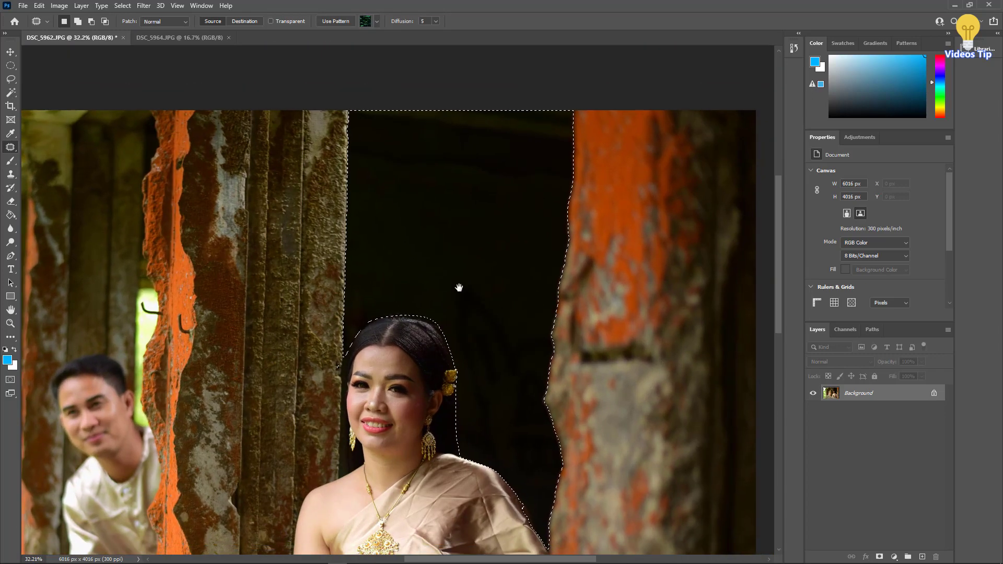
left_click_drag(459, 287, 455, 287)
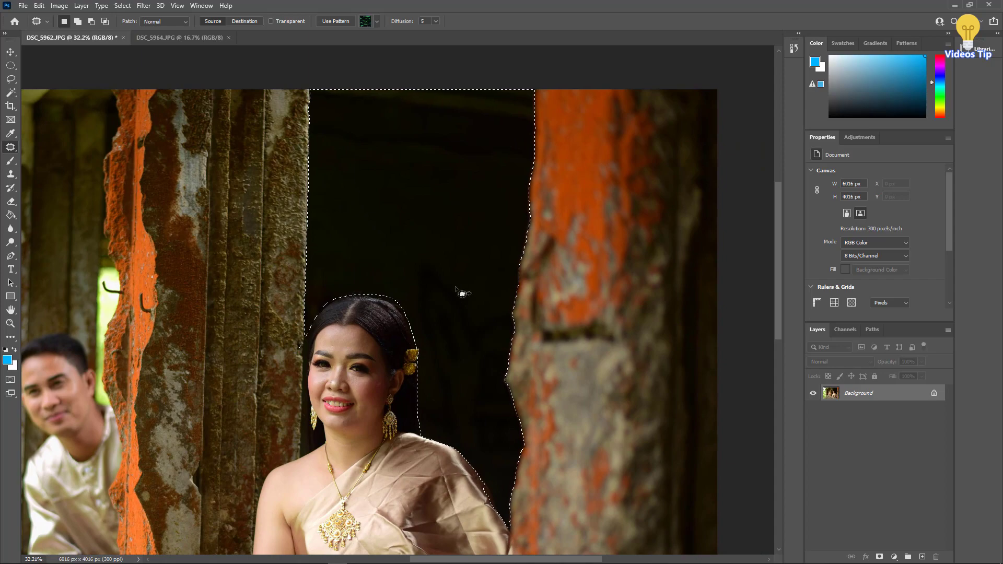
scroll(452, 288, "down", 2)
scroll(453, 288, "down", 2)
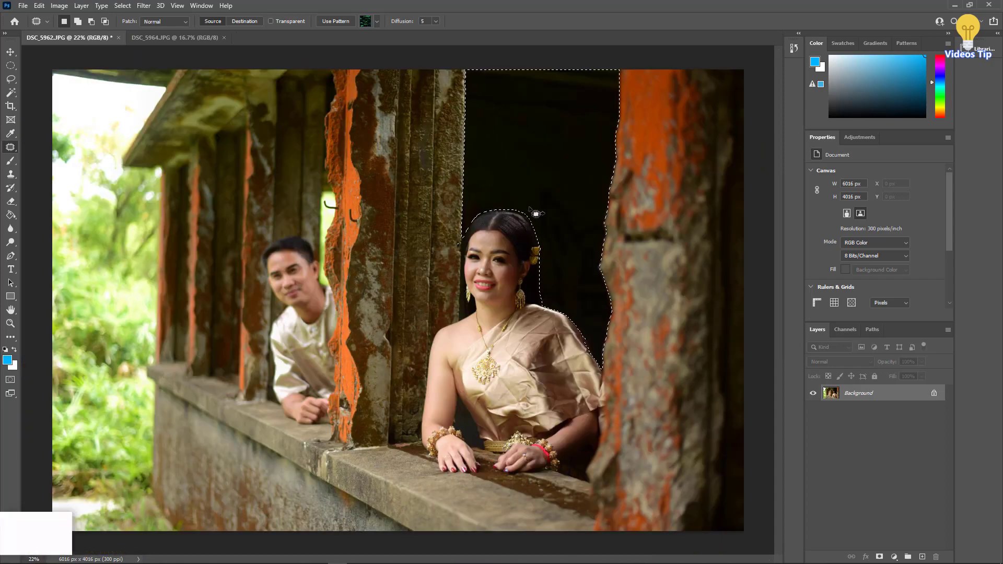
scroll(543, 180, "up", 3)
left_click_drag(544, 174, 496, 223)
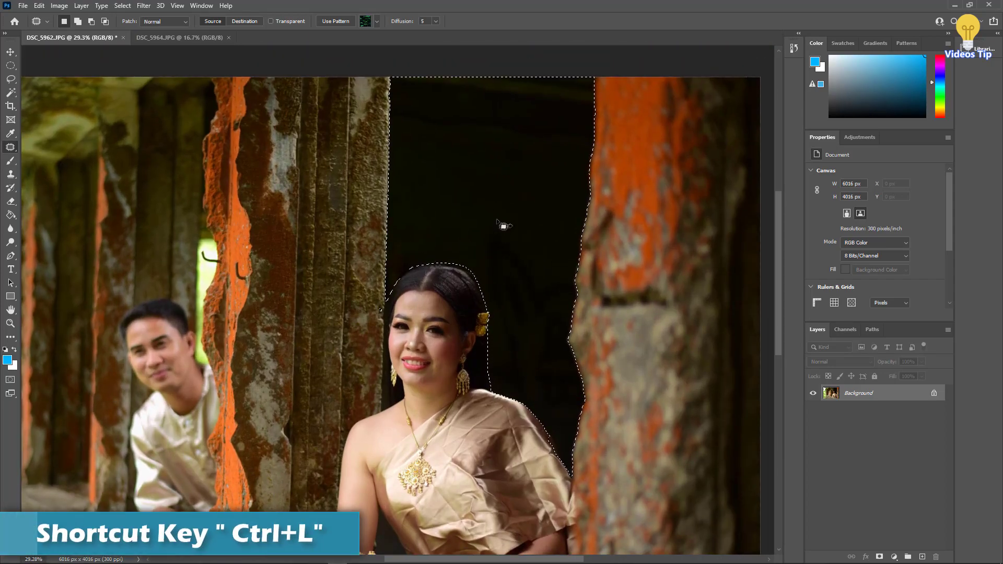
key("ctrl+l")
left_click_drag(576, 112, 726, 139)
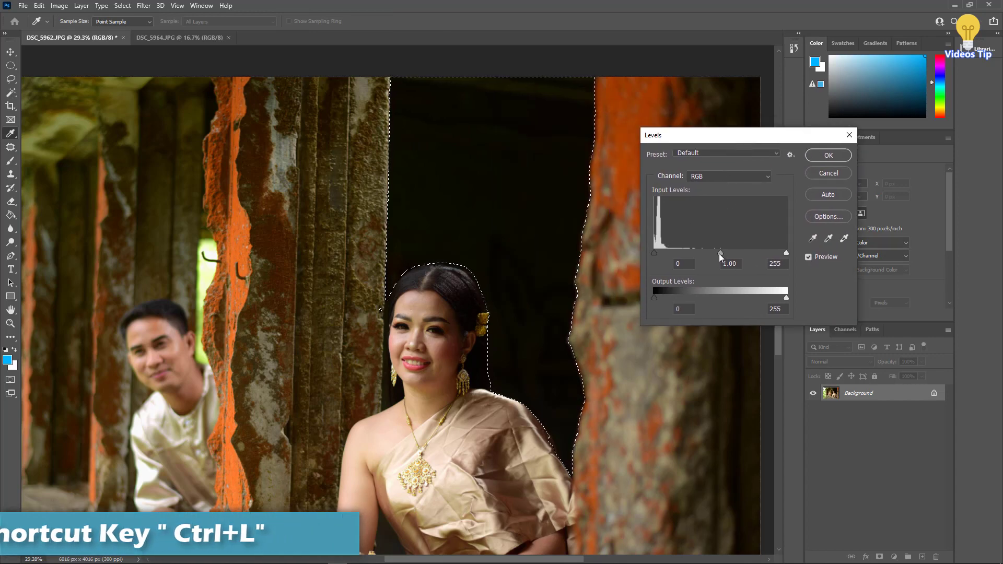
left_click_drag(720, 253, 679, 257)
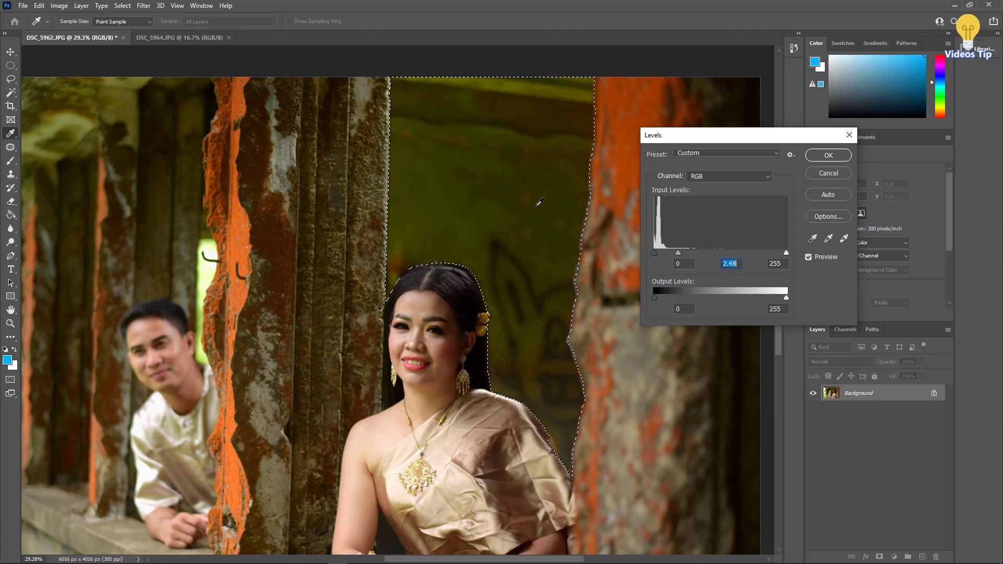
left_click(829, 157)
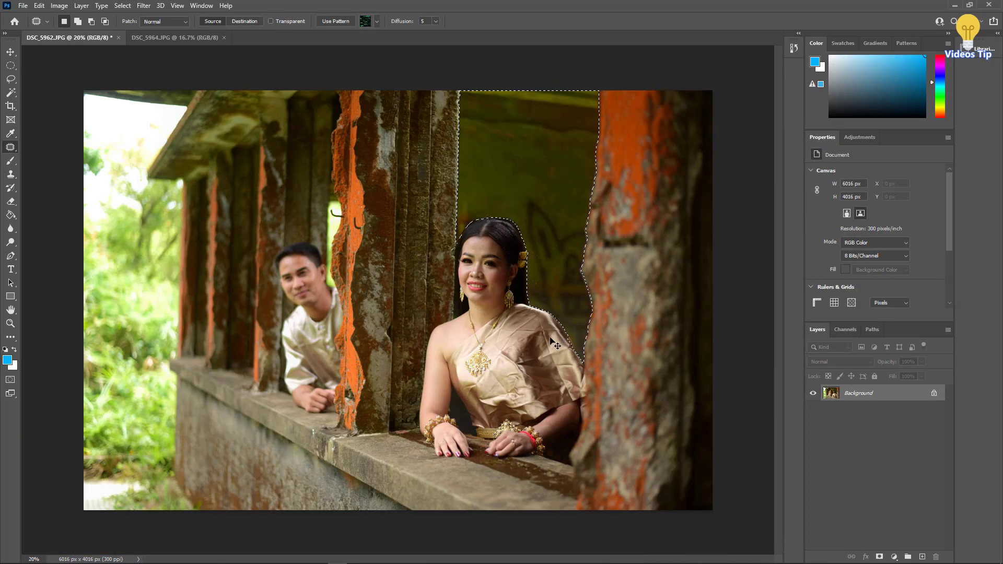
- Save a JPEG copy of the Levels version to the Desktop as test1 at maximum quality 12
key("ctrl+shift+s")
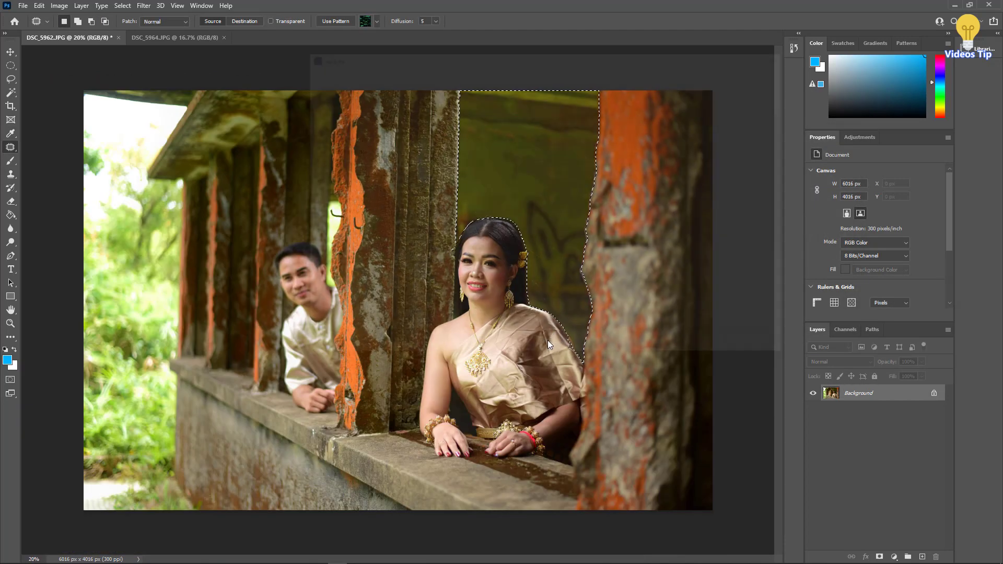
left_click(646, 308)
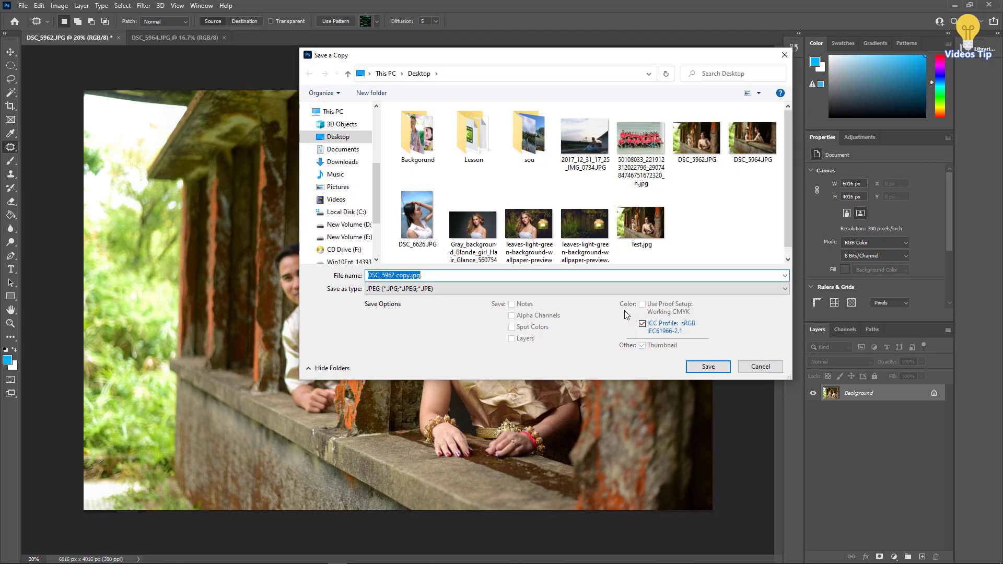
left_click(473, 290)
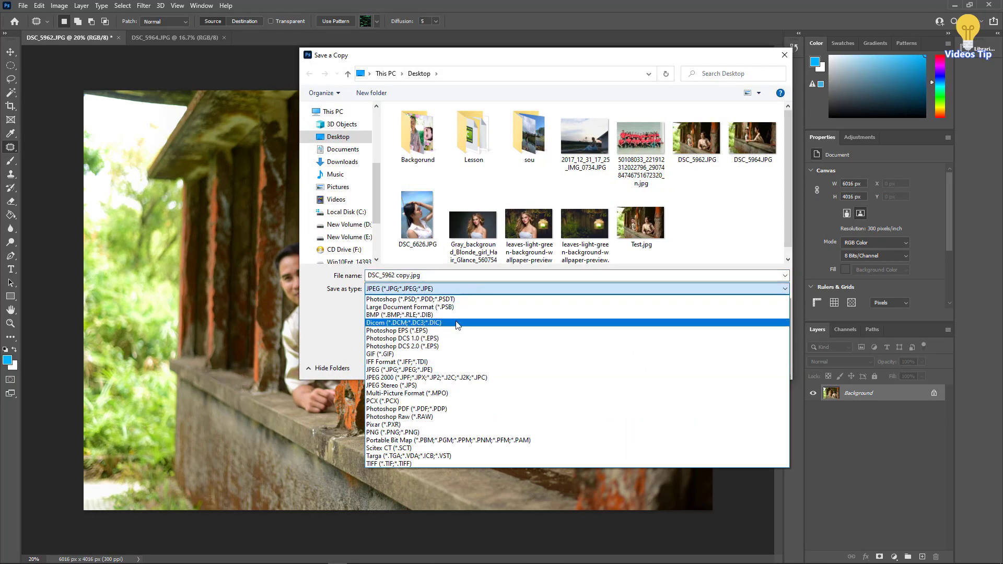
left_click(457, 276)
left_click_drag(458, 276, 236, 308)
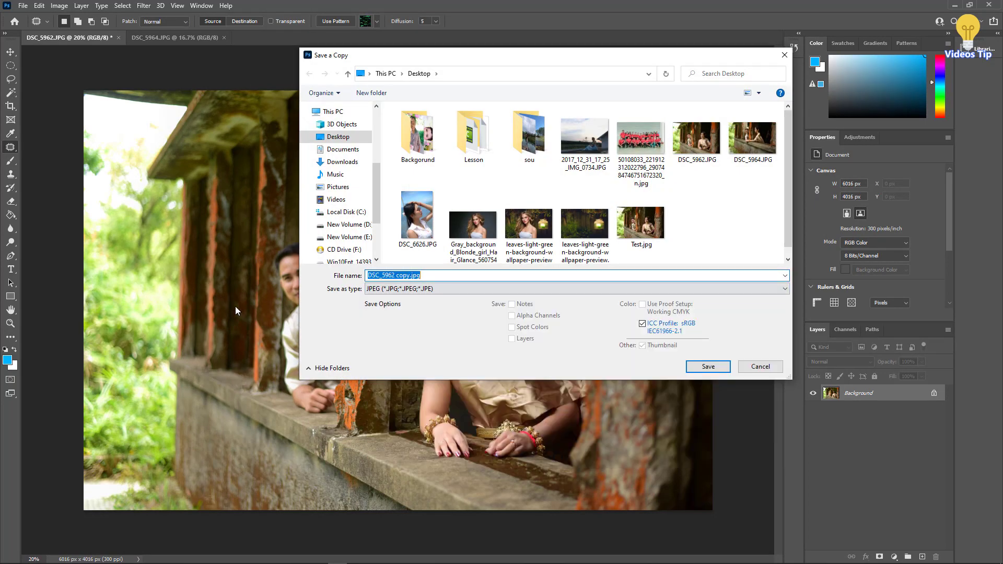
type("tes")
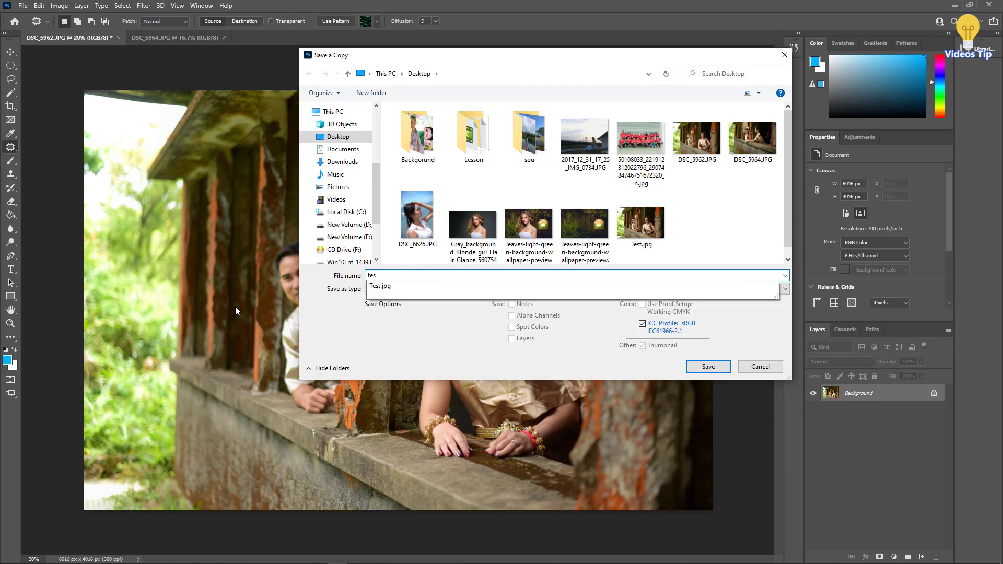
type("t1")
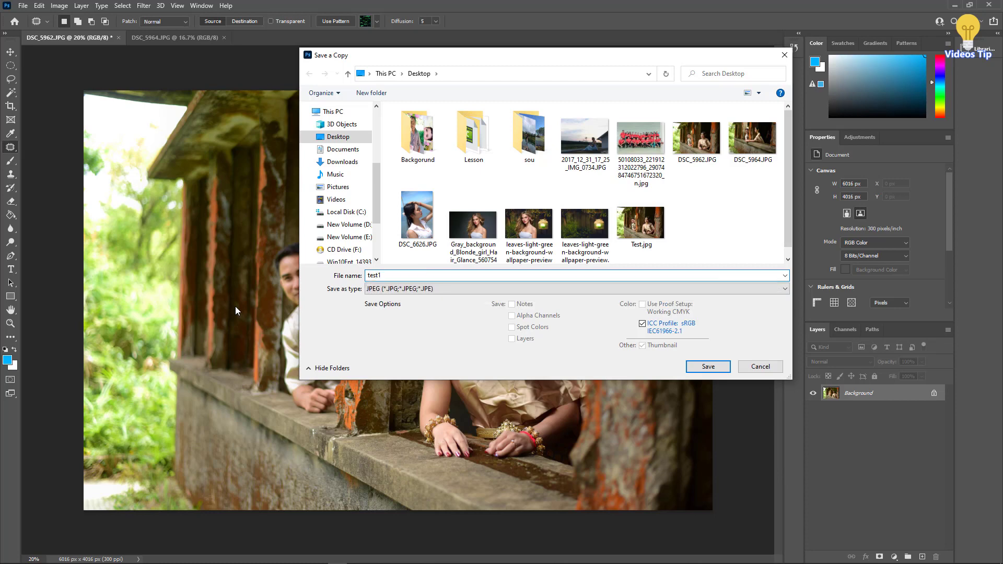
left_click(708, 367)
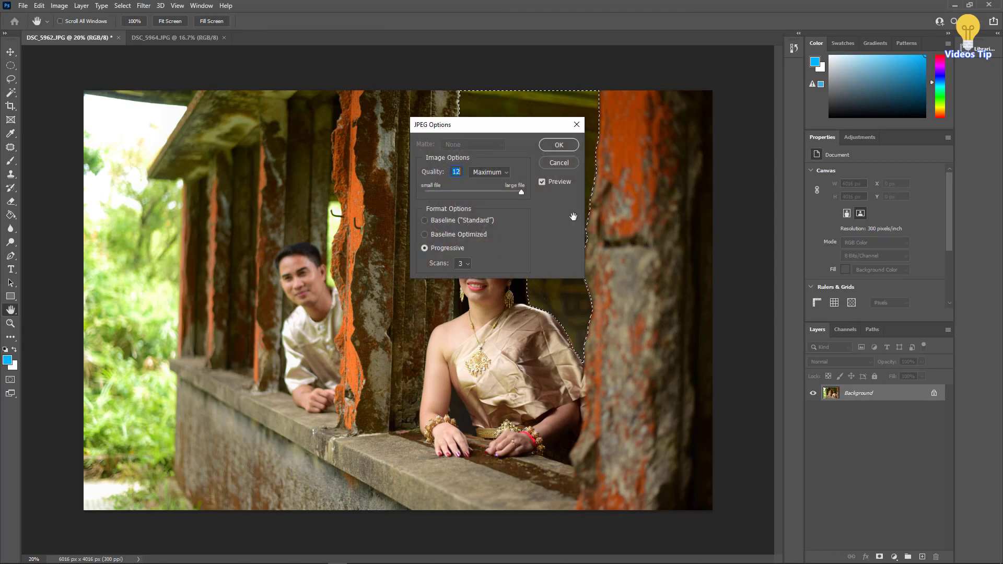
left_click(560, 145)
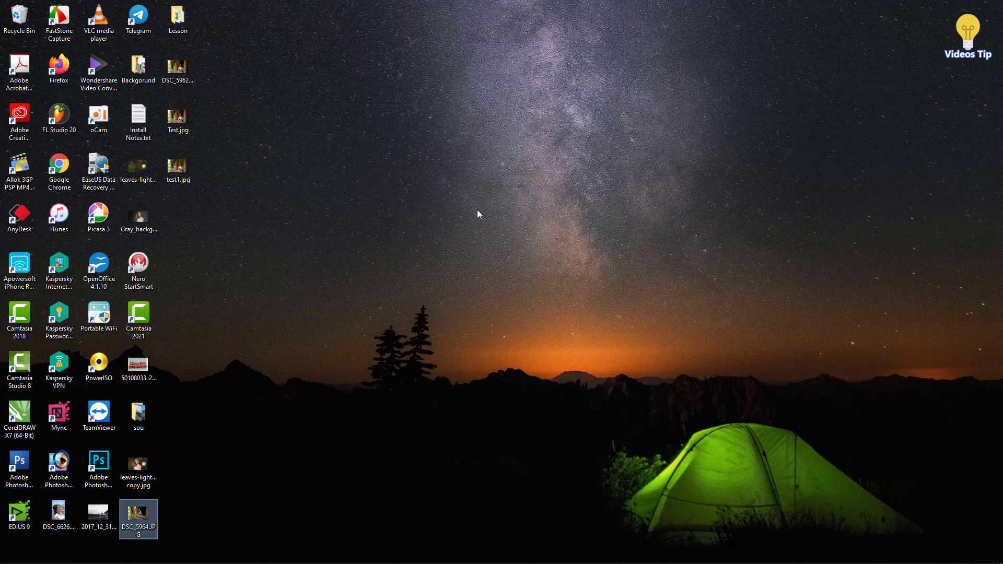
- Open Test.jpg and test1.jpg from the desktop in Photos and place their windows side by side
left_click(292, 265)
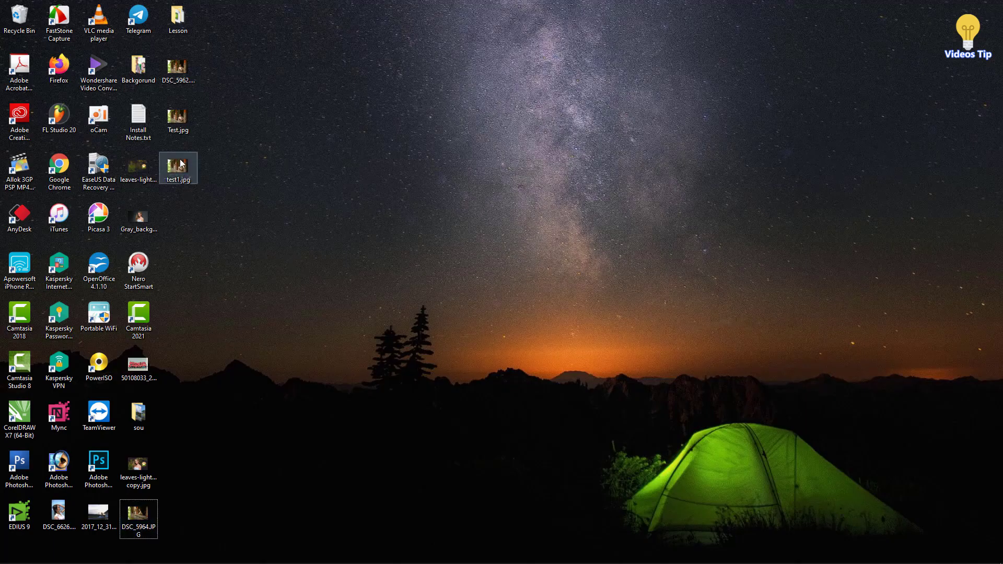
double_click(177, 116)
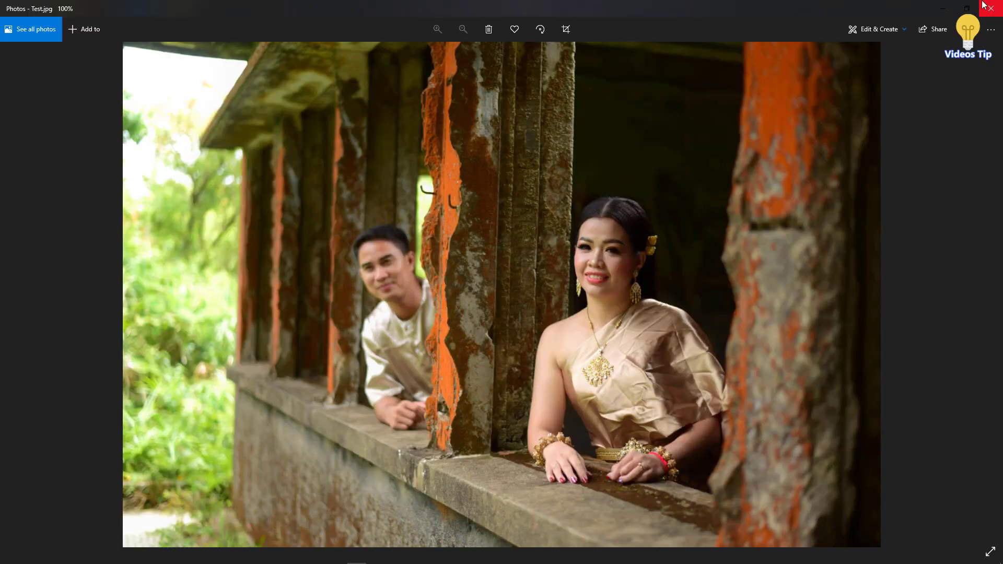
left_click(967, 8)
left_click_drag(312, 56, 331, 56)
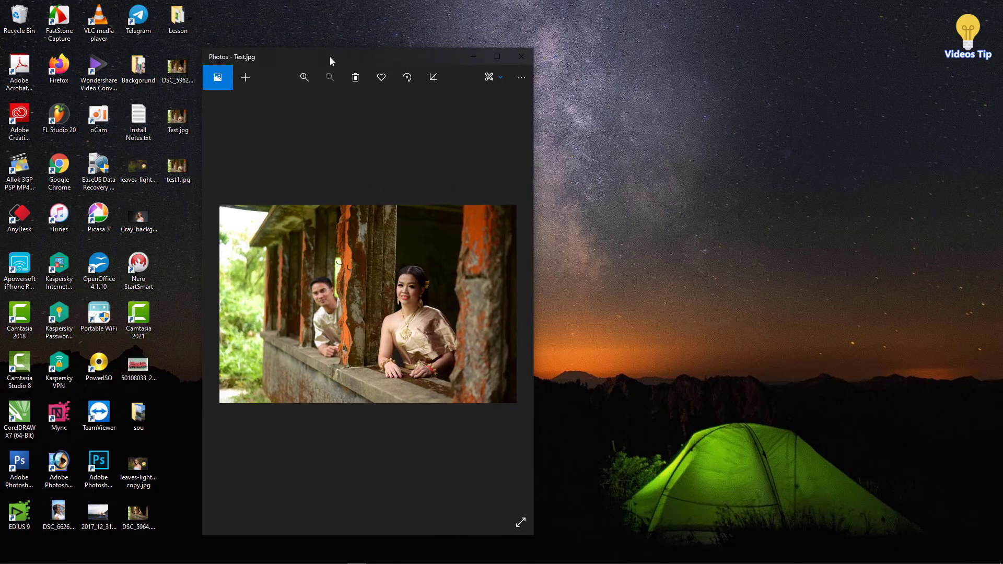
double_click(176, 172)
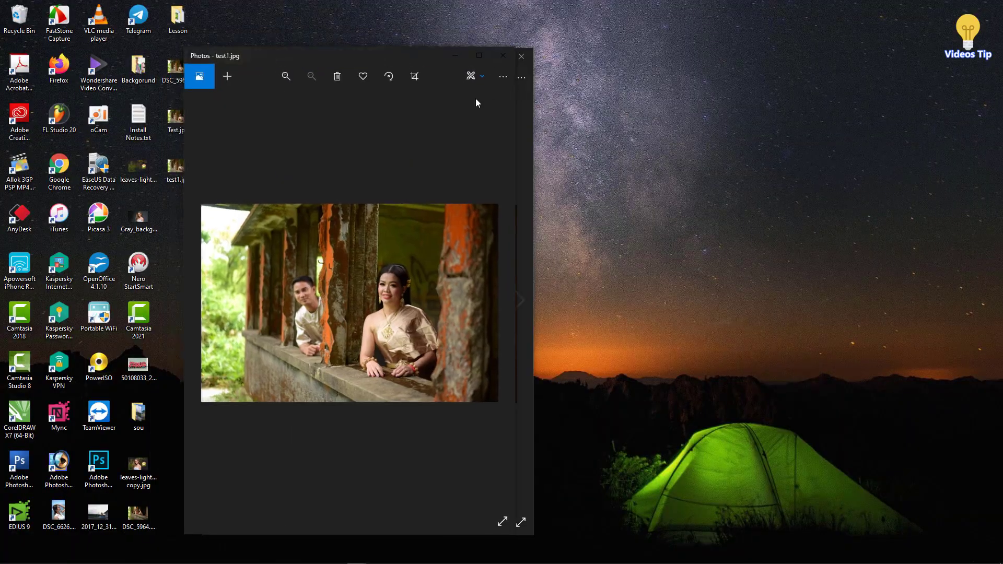
left_click_drag(314, 54, 659, 48)
- Compare the opening behind the woman in Test.jpg and test1.jpg up close, and close both images
scroll(428, 236, "up", 5)
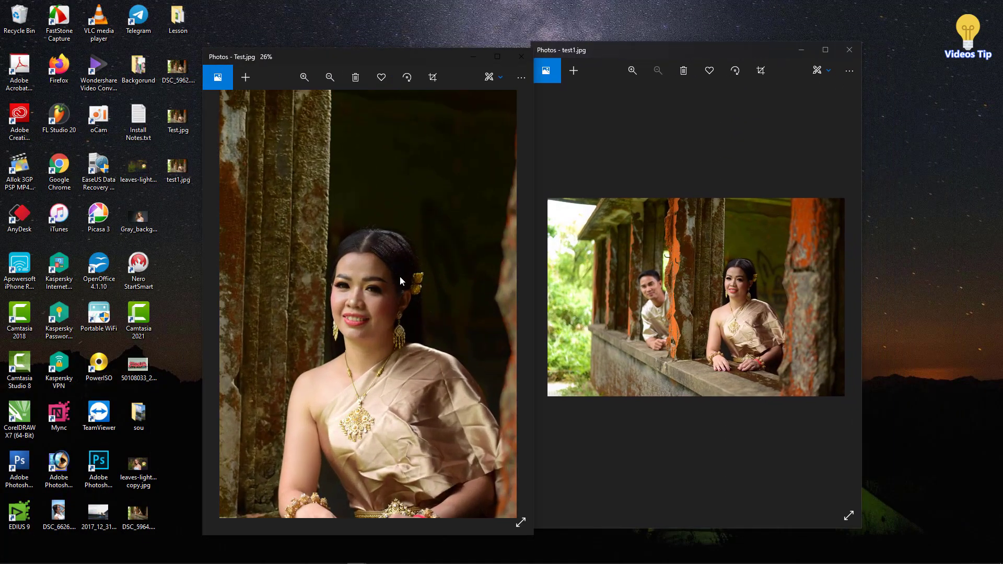
scroll(710, 269, "up", 5)
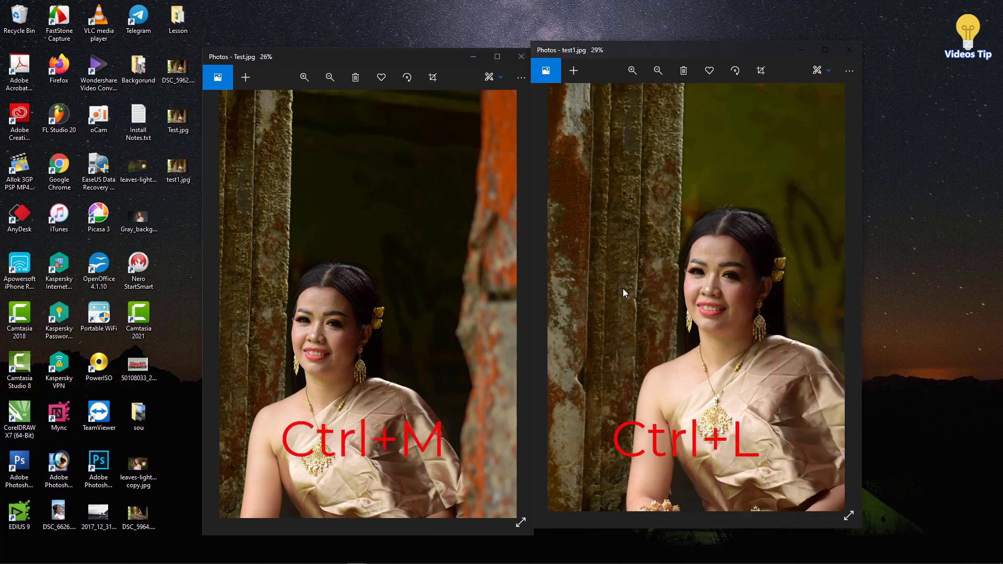
left_click_drag(625, 345, 633, 354)
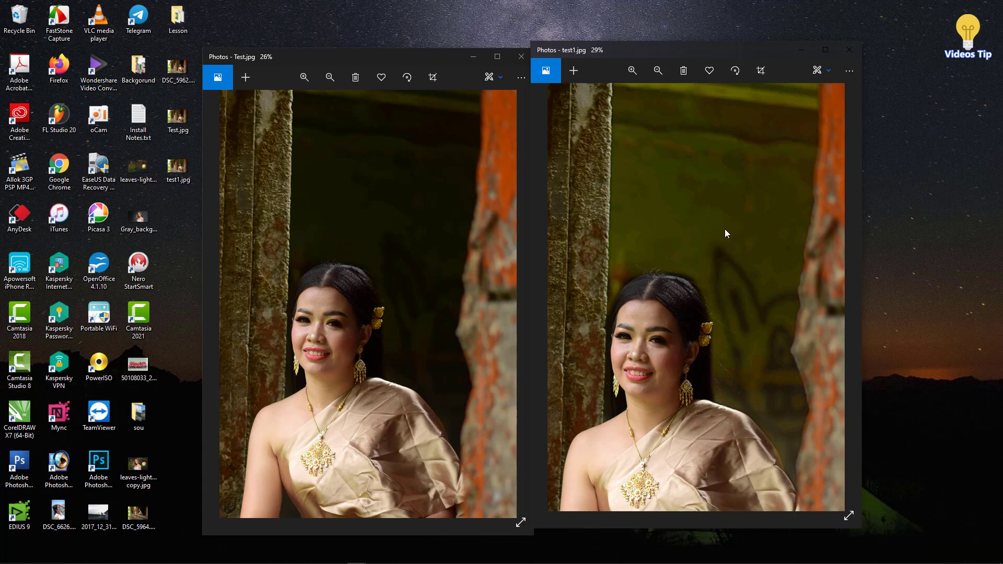
left_click(849, 50)
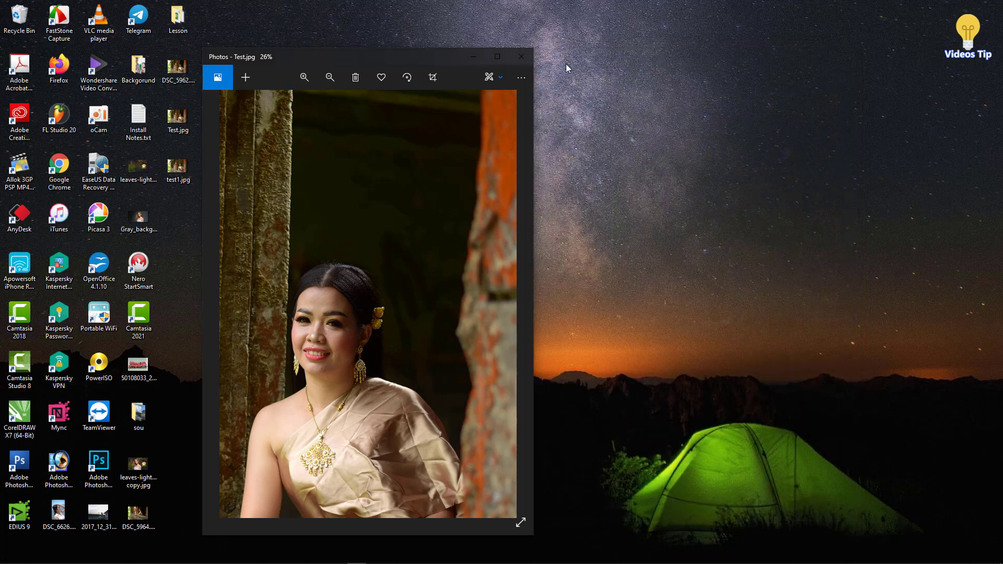
left_click(522, 56)
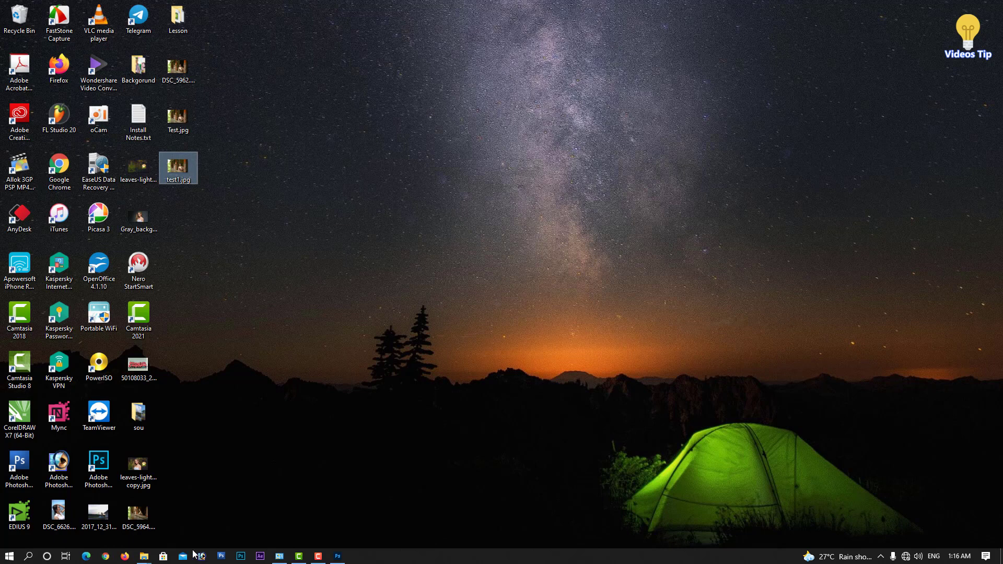
- Switch back to Photoshop and bring up the dark opening behind the woman in DSC_5964.JPG
left_click(338, 556)
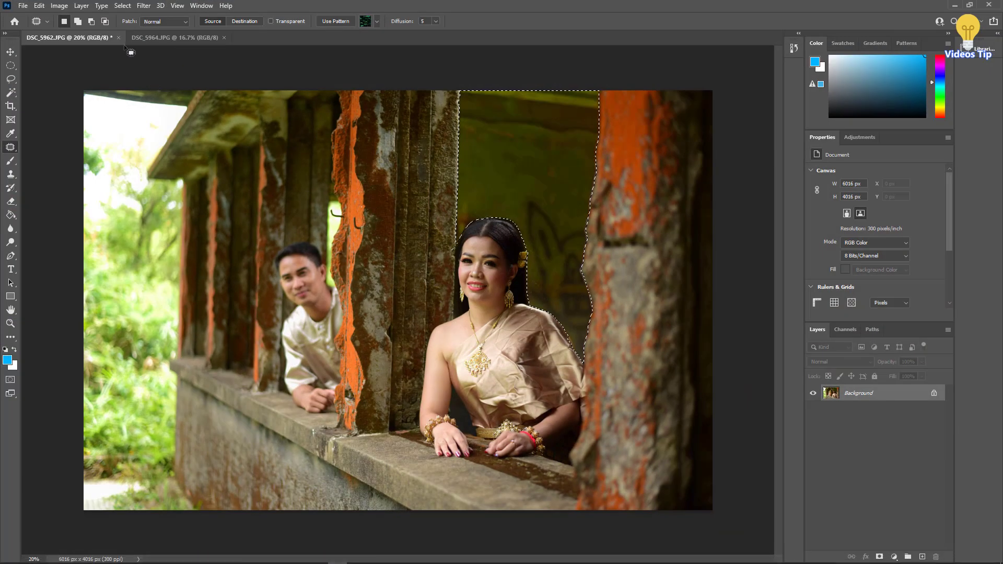
left_click(140, 35)
scroll(520, 240, "up", 3)
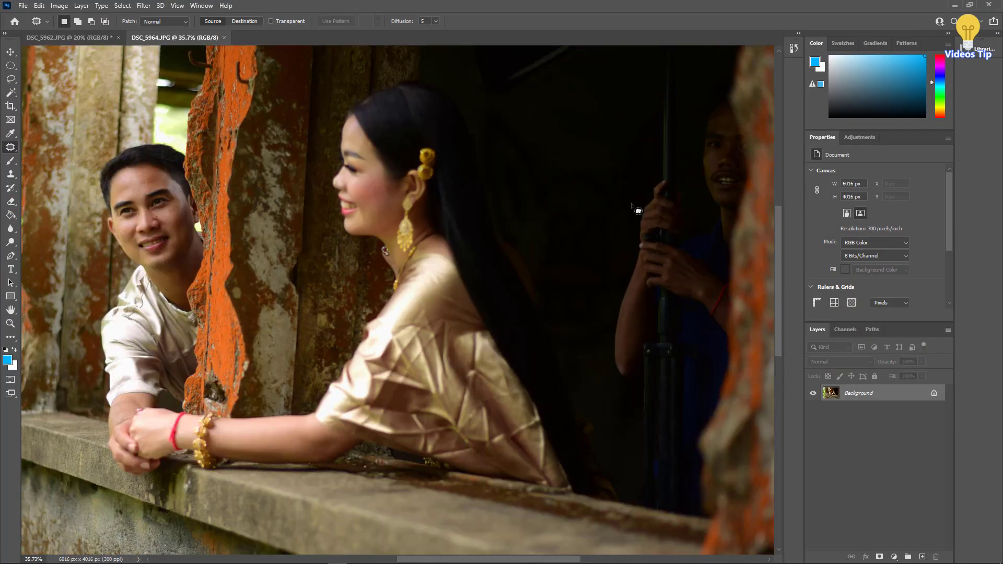
left_click_drag(674, 180, 615, 193)
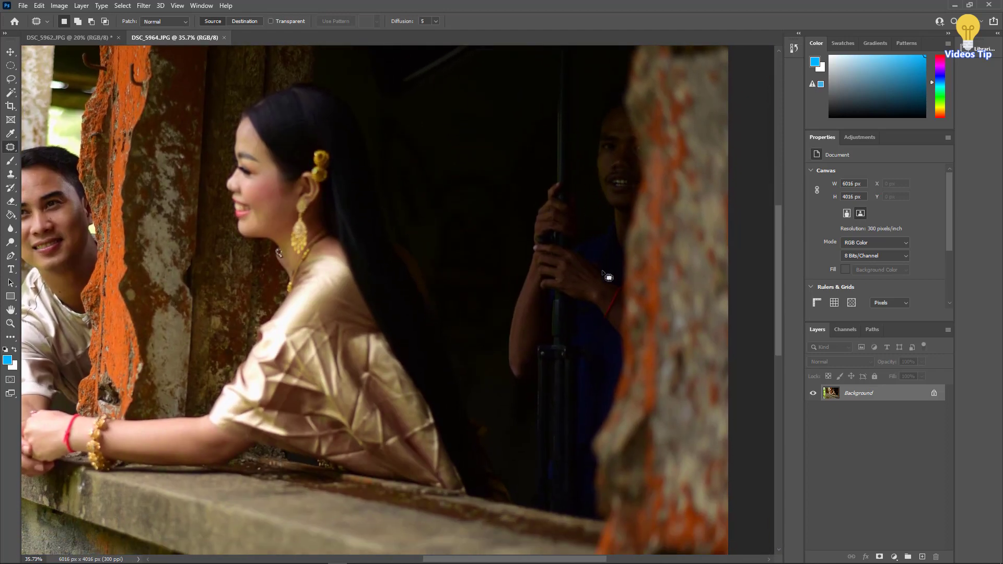
- Select the dark opening behind the woman with the Magic Wand at tolerance 32
scroll(609, 277, "down", 3)
key("w")
scroll(540, 296, "up", 2)
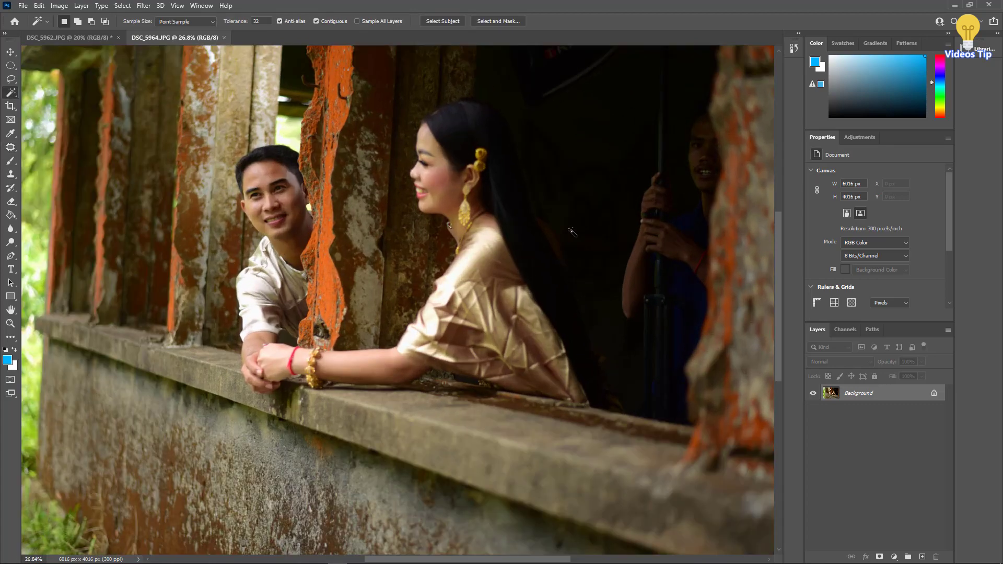
left_click(589, 187)
scroll(555, 287, "up", 4)
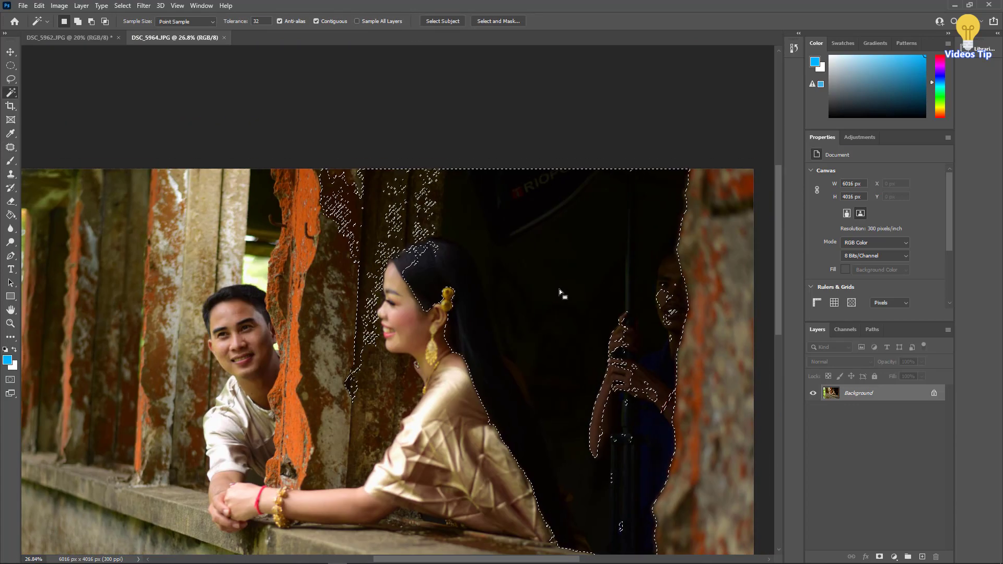
- Subtract the woman's hair and the wall in front of her from the selection with a freehand Patch tool outline
key("j")
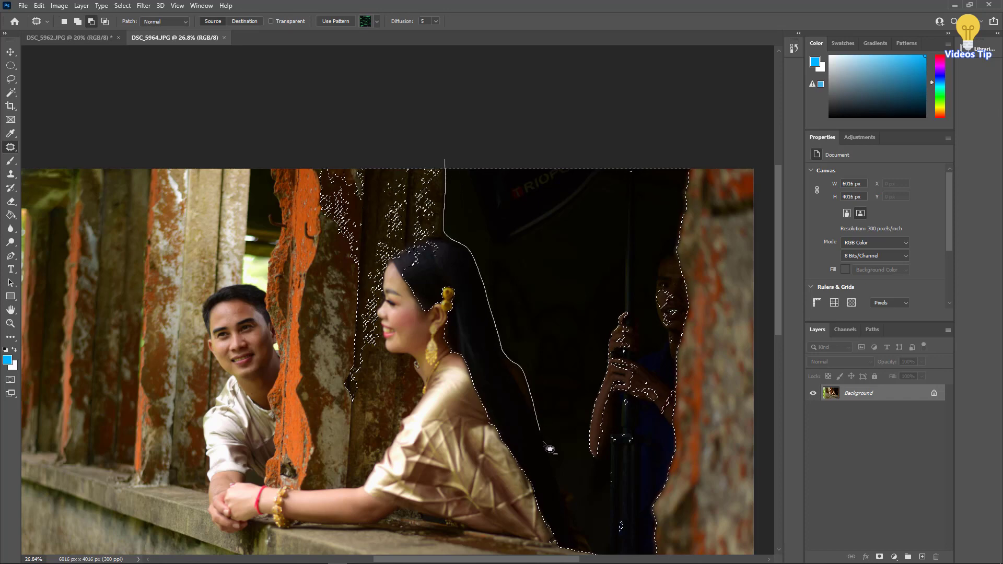
mouse_move(578, 559)
left_mouse_down()
mouse_move(529, 558)
mouse_move(338, 483)
mouse_move(240, 379)
mouse_move(443, 152)
left_mouse_up()
scroll(511, 184, "down", 4)
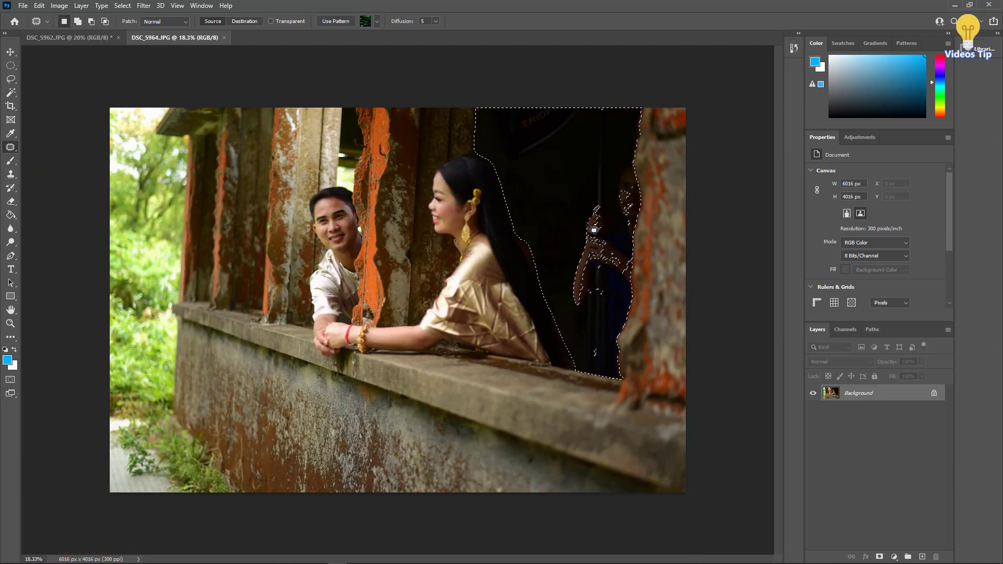
- Add the unselected patches on the background man's face, arms and pole to the selection with freehand Patch tool outlines
scroll(590, 230, "up", 4)
mouse_move(654, 163)
left_mouse_down()
mouse_move(698, 257)
mouse_move(647, 334)
mouse_move(627, 177)
mouse_move(654, 163)
left_mouse_up()
left_click_drag(675, 109, 693, 125)
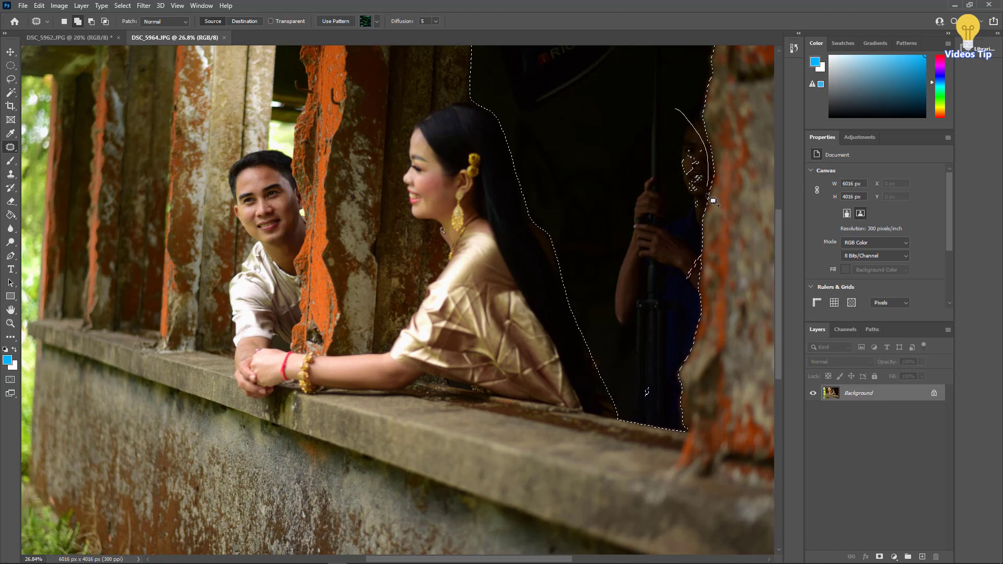
left_click_drag(712, 200, 711, 205)
left_click_drag(666, 230, 699, 253)
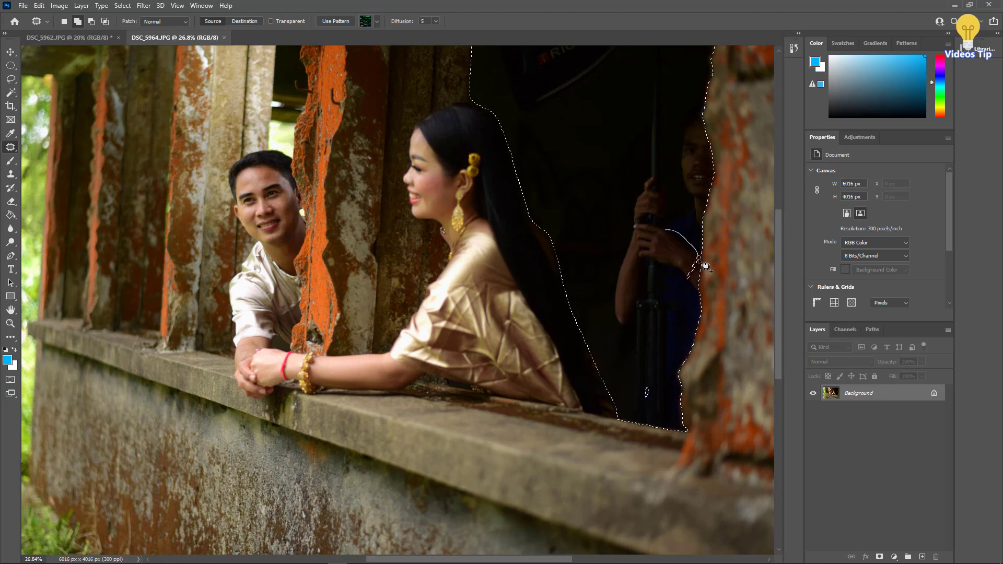
scroll(582, 329, "down", 4)
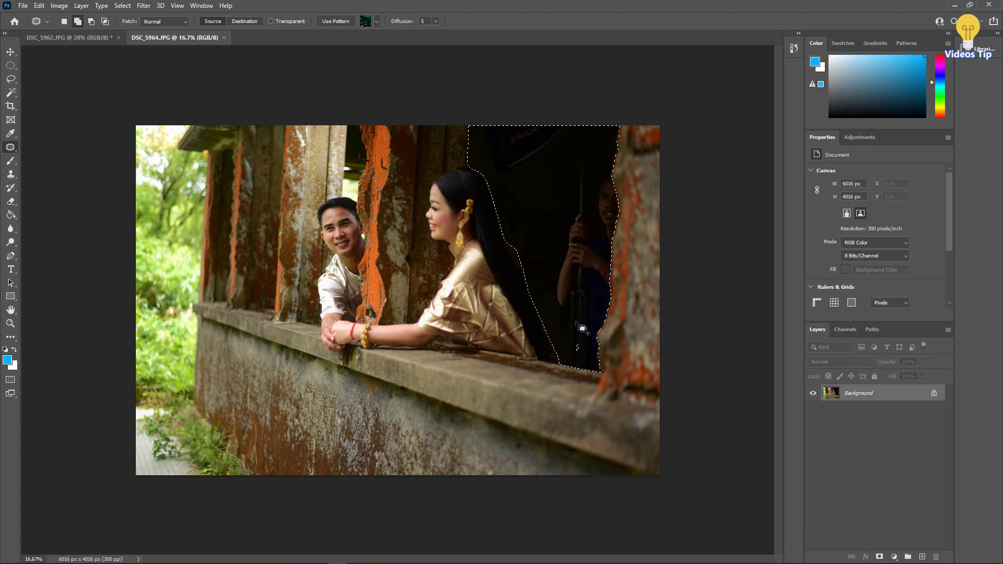
left_click_drag(579, 353, 587, 304)
scroll(590, 303, "down", 1)
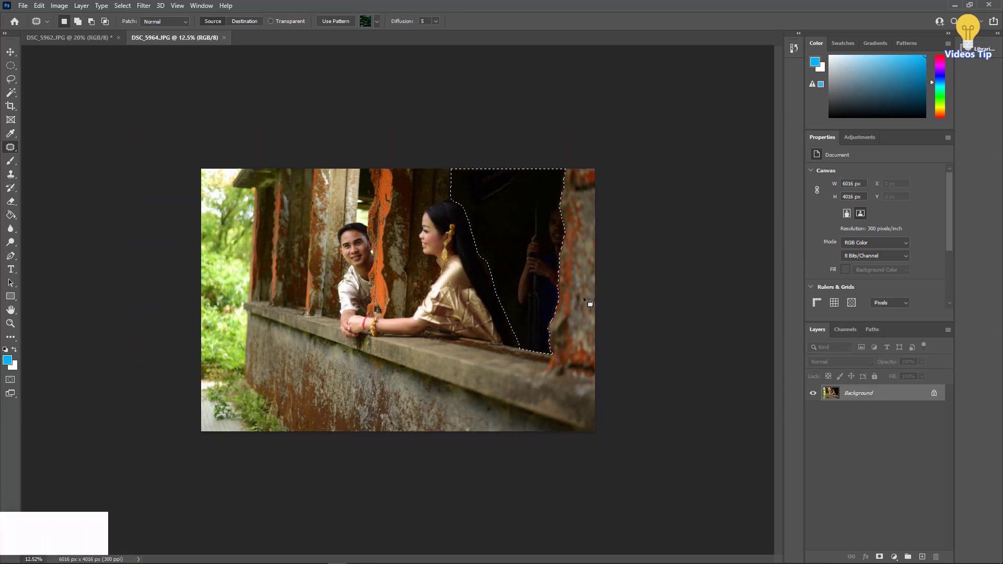
- Feather the selection of the opening by 10 pixels, applying the feather twice
key("shift+F6")
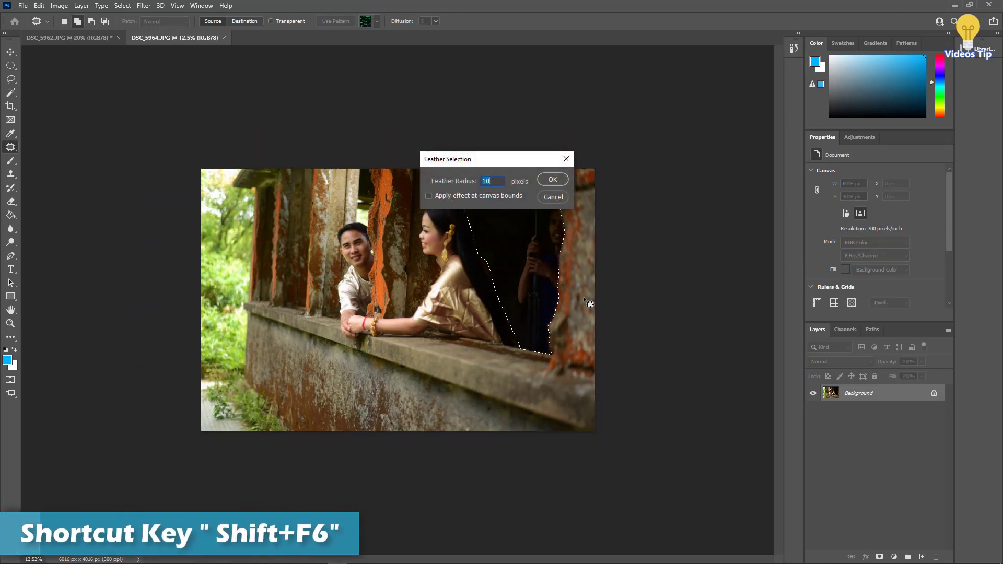
key("Return")
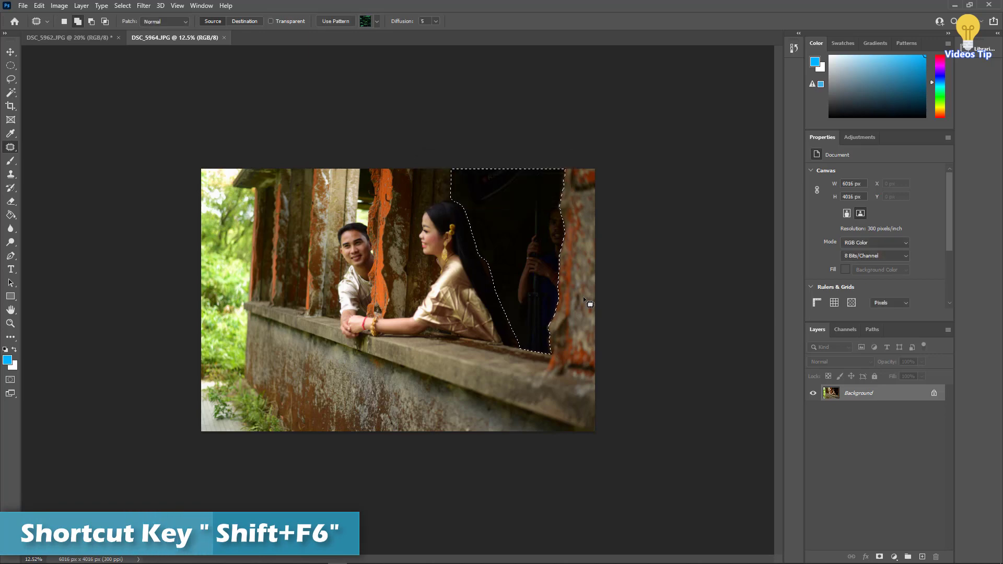
key("shift+F6")
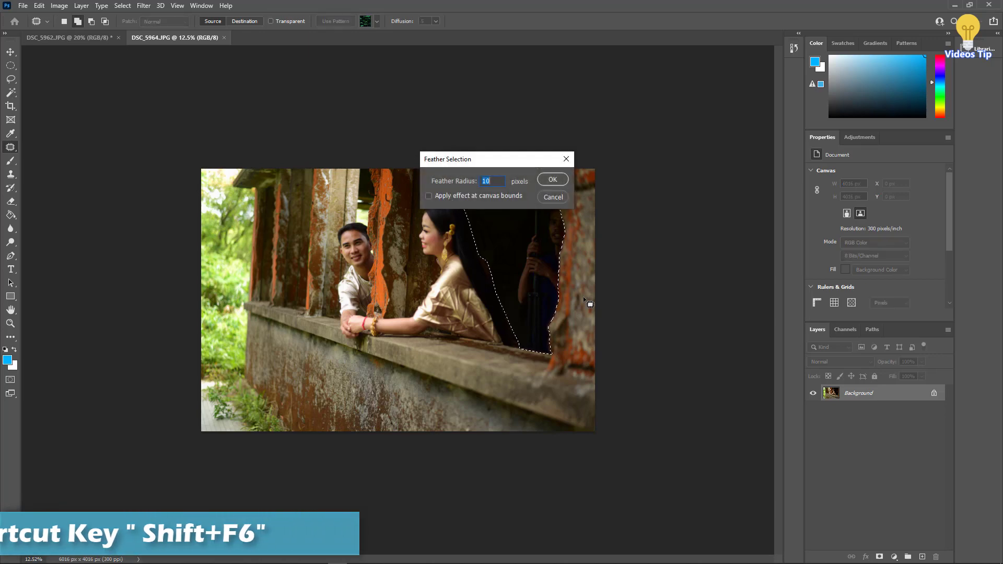
key("Return")
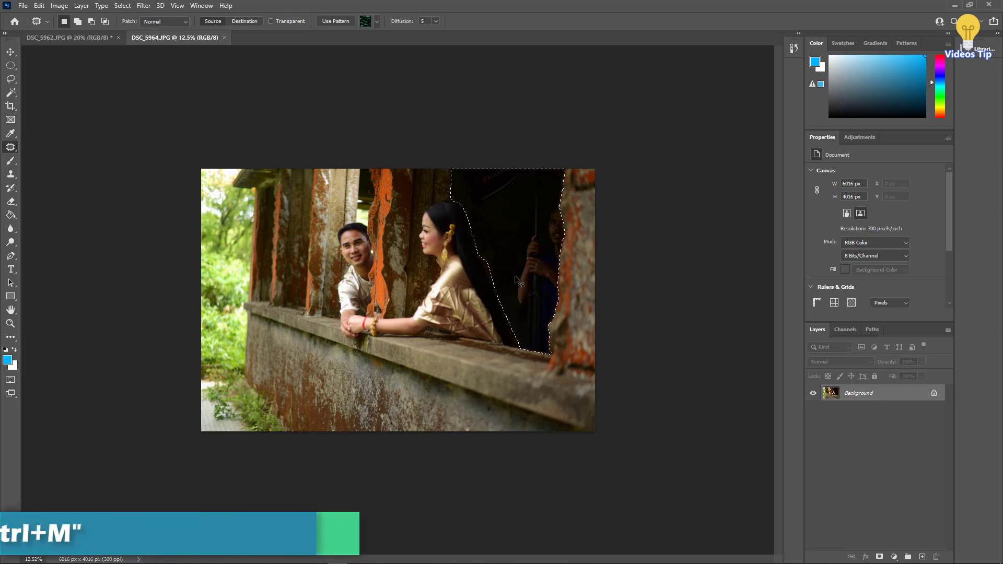
- Brighten the selected opening with Curves by moving the RGB curve point to input 129, output 255
key("ctrl+m")
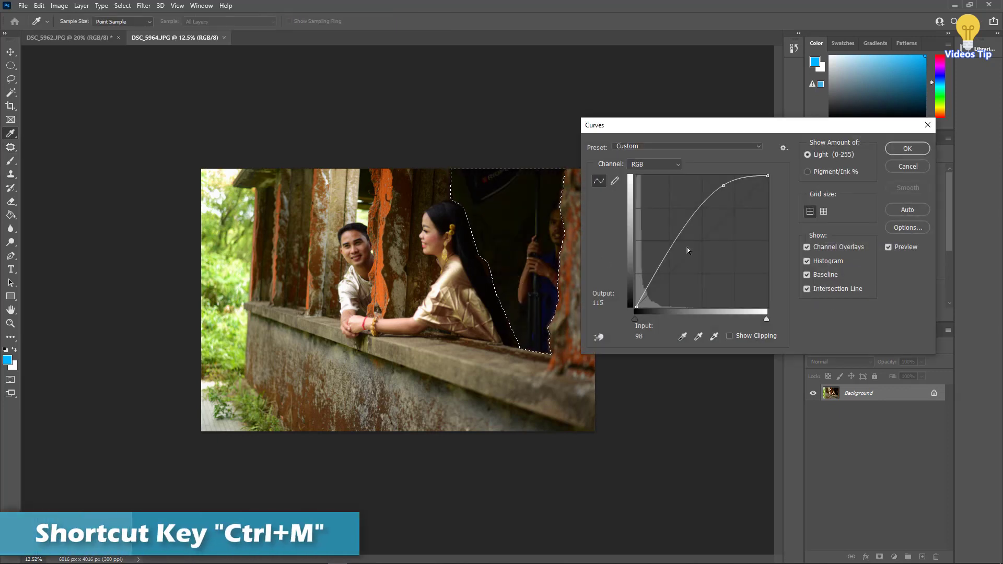
left_click_drag(717, 186, 702, 175)
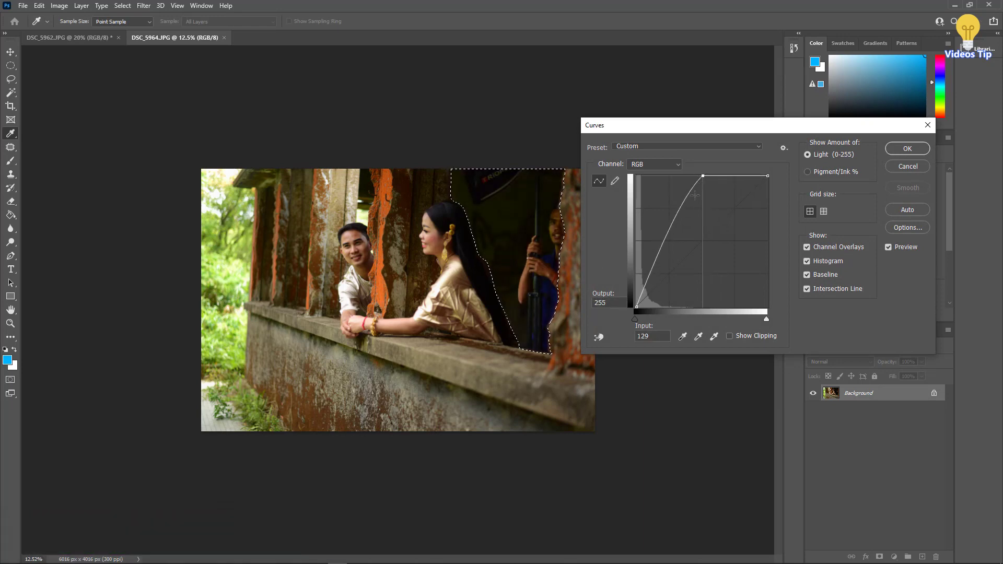
left_click(899, 150)
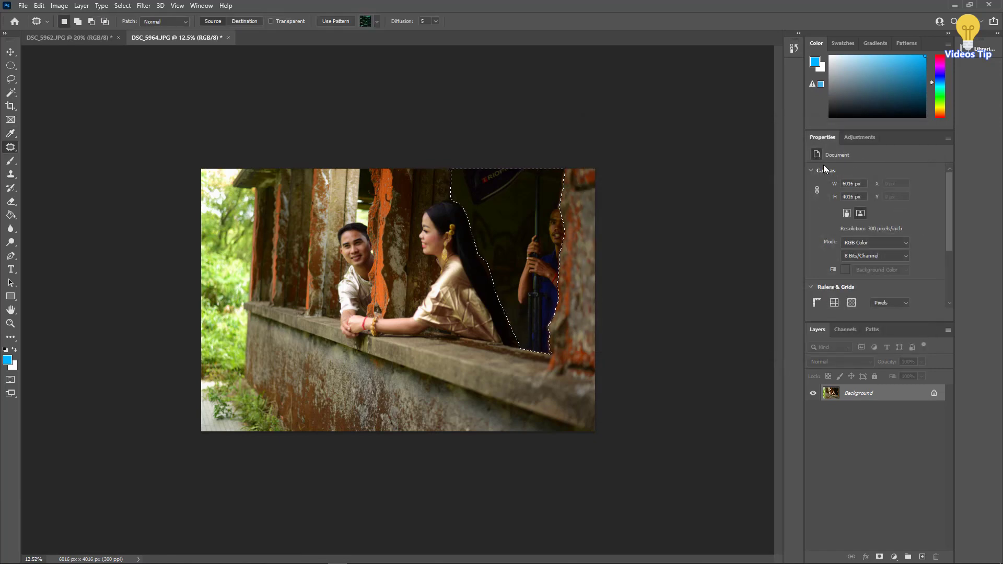
- Save the Curves version to the Desktop as a JPEG named T1, accepting the JPEG options
key("ctrl+shift+s")
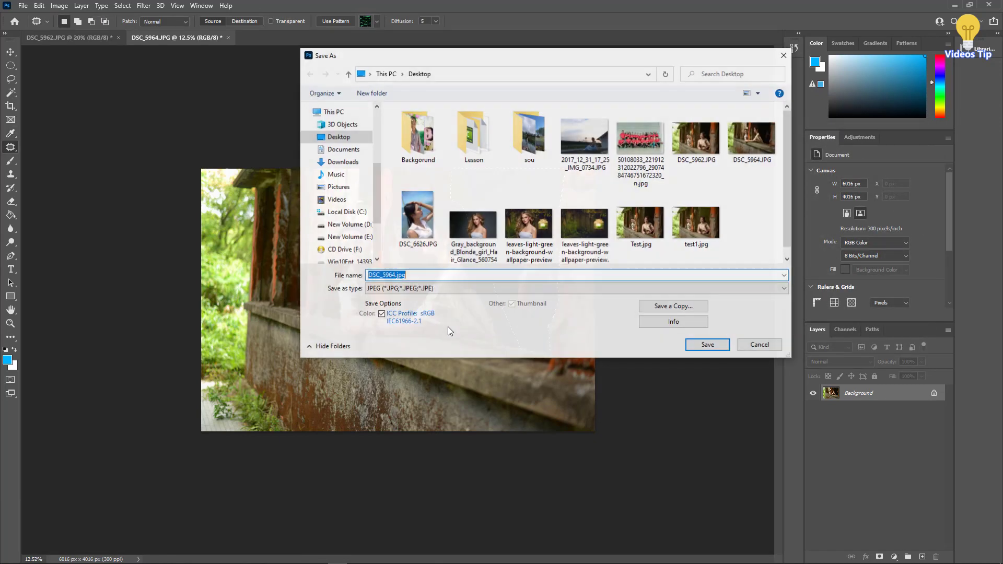
type("T1")
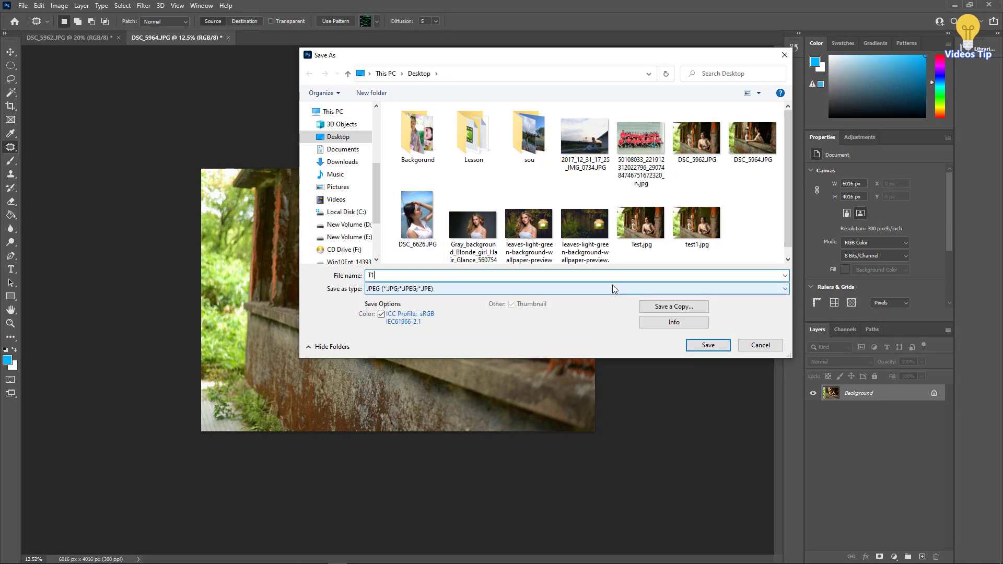
left_click(710, 346)
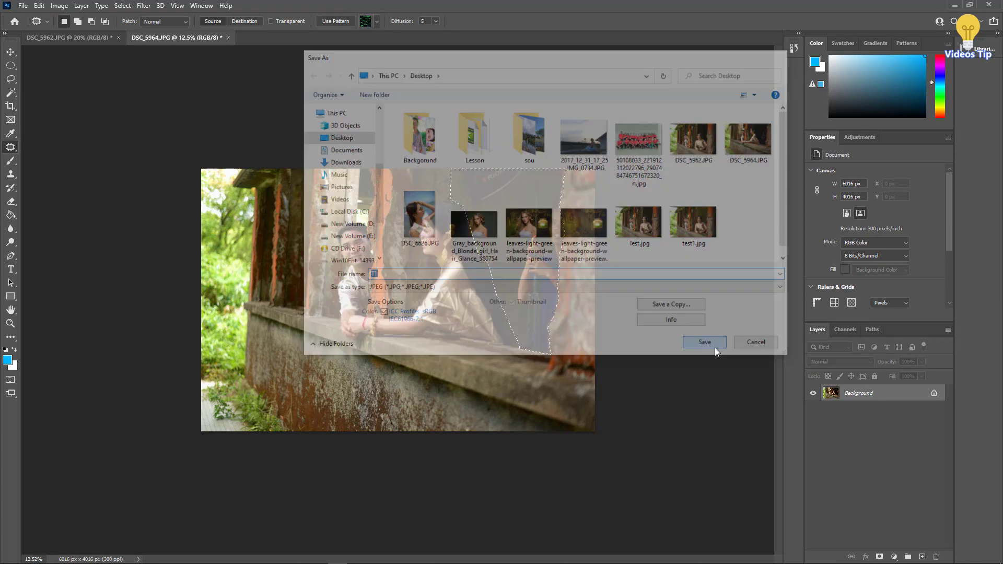
left_click(558, 145)
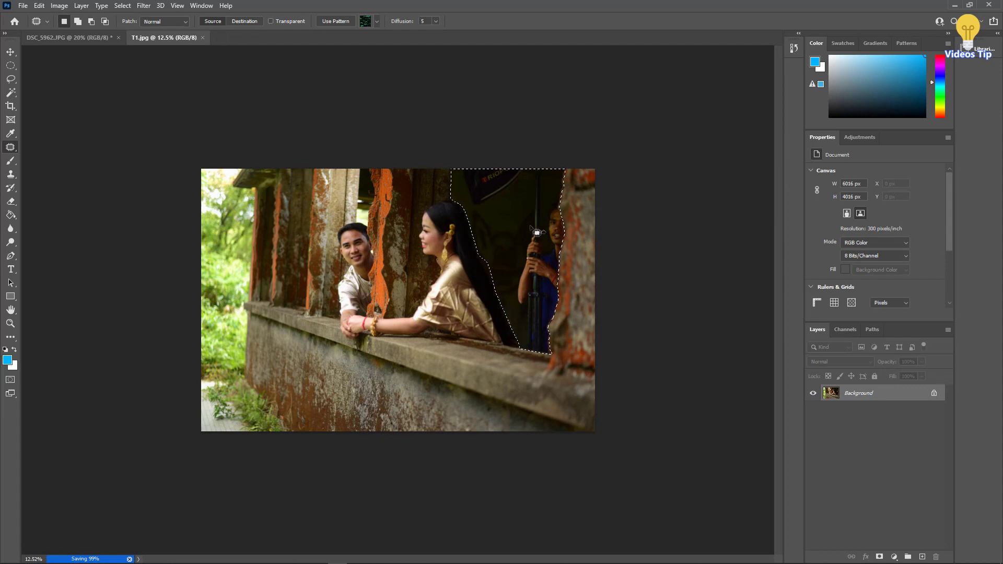
- Inspect the brightened opening up close and undo the Curves adjustment
key("ctrl+0")
scroll(539, 233, "up", 1)
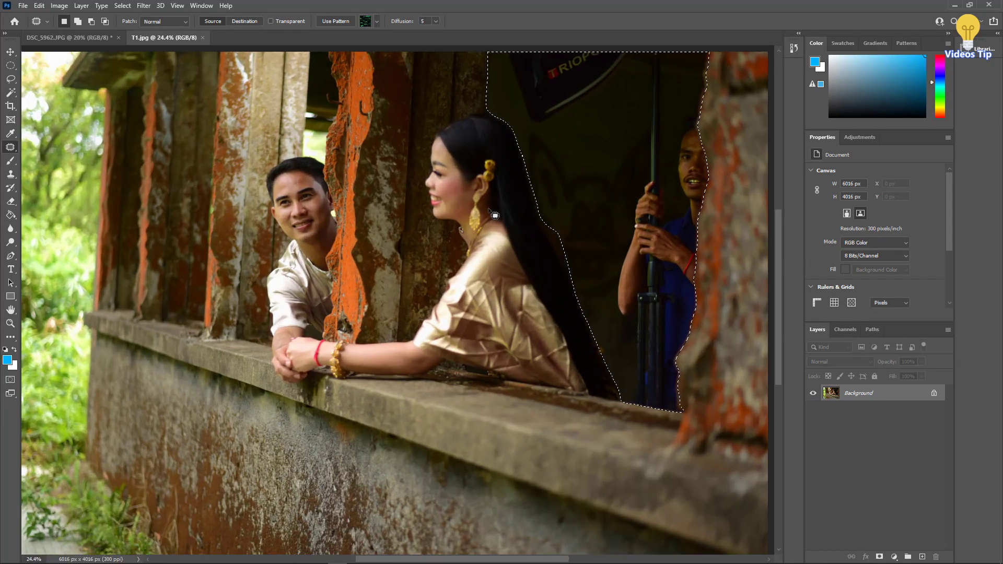
left_click_drag(621, 114, 580, 170)
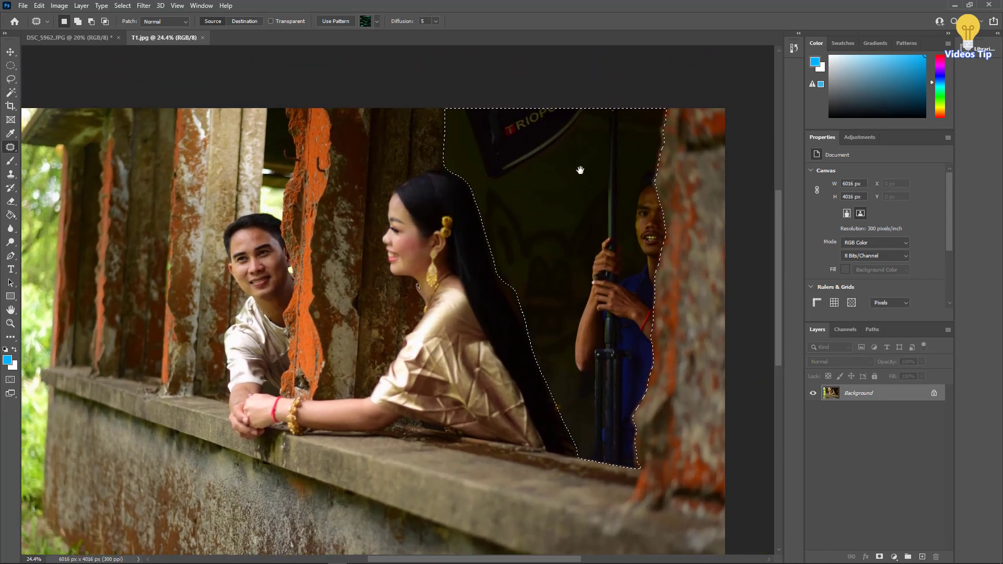
key("ctrl+z")
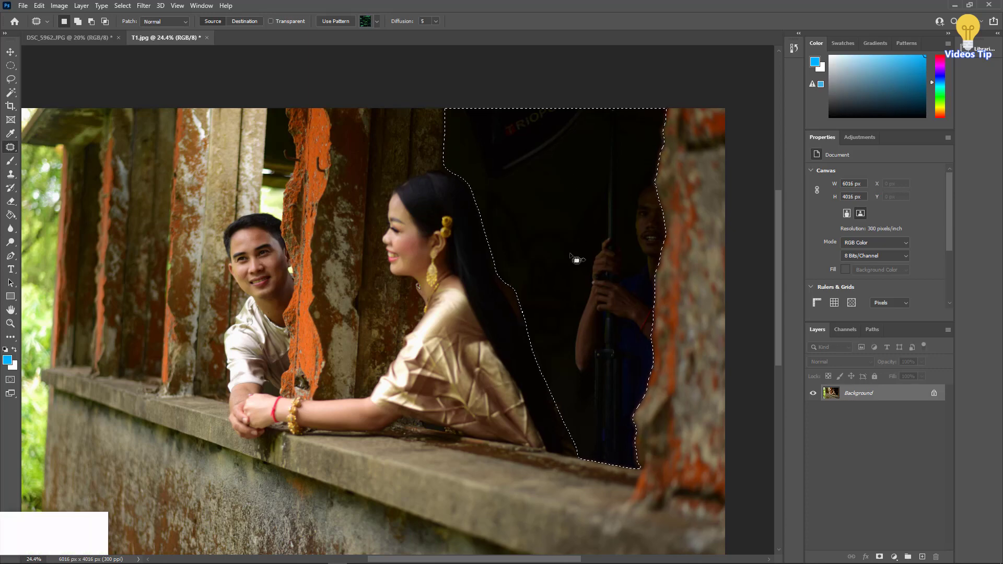
- Brighten the selected opening with Levels, setting the RGB midtone input to 2.84
key("ctrl+minus")
key("ctrl+l")
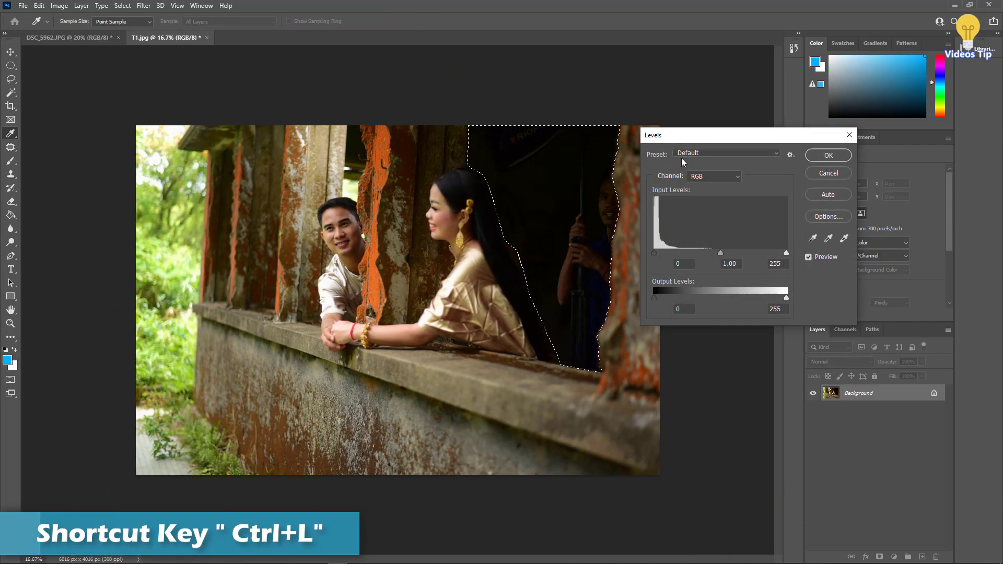
left_click_drag(688, 135, 717, 119)
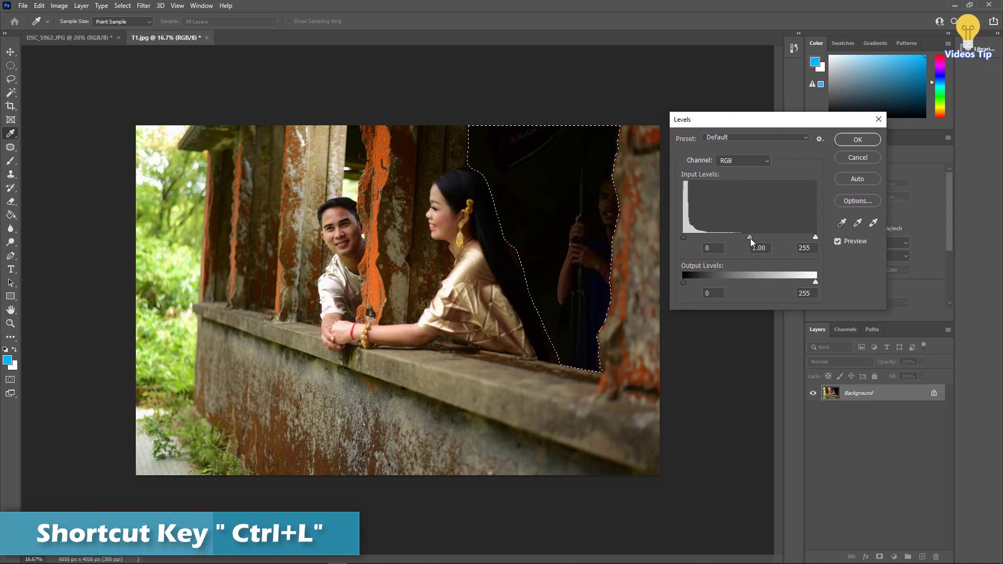
left_click_drag(750, 238, 700, 240)
left_click_drag(705, 241, 701, 240)
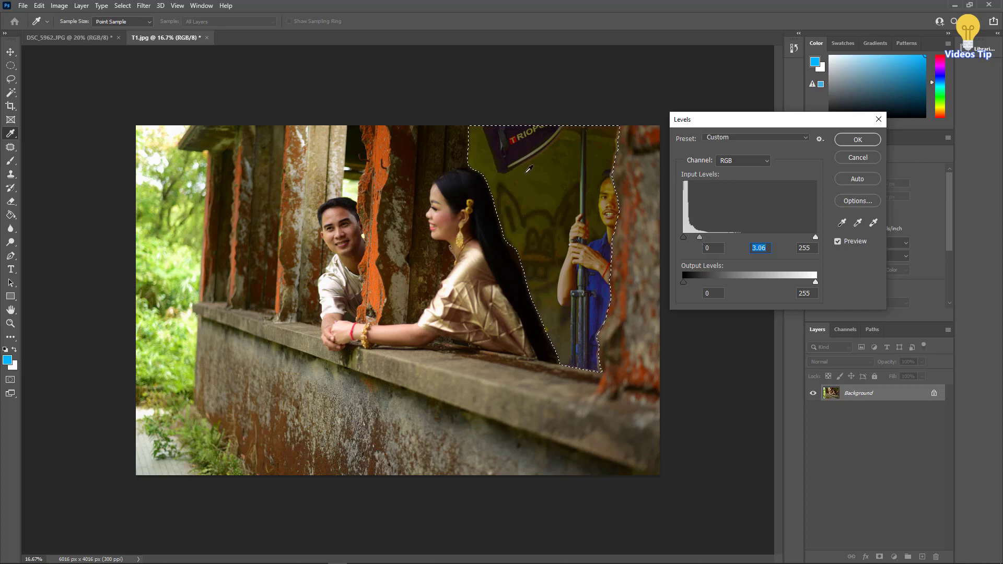
mouse_move(700, 236)
left_mouse_down()
mouse_move(728, 236)
mouse_move(685, 241)
mouse_move(703, 240)
left_mouse_up()
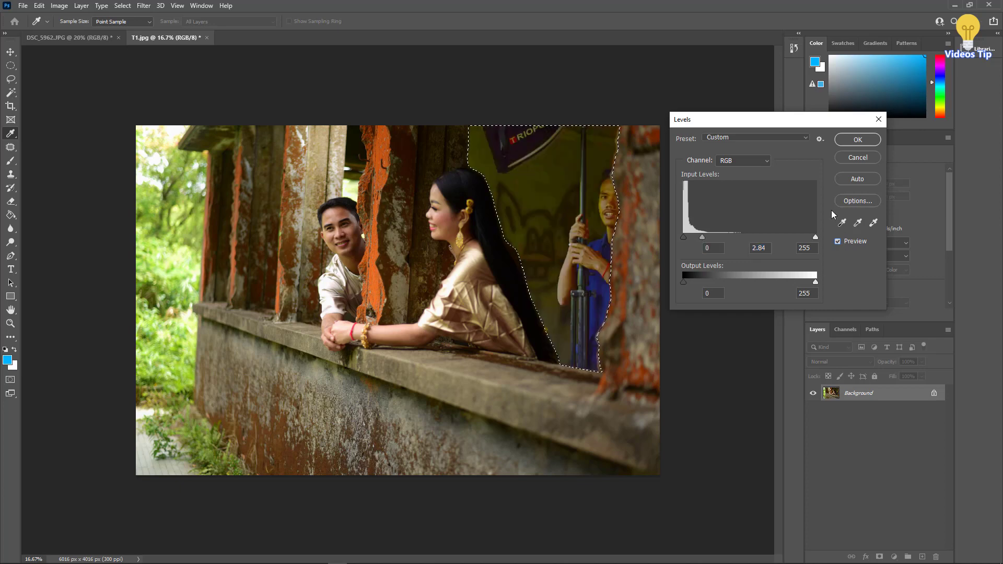
left_click(846, 140)
key("j")
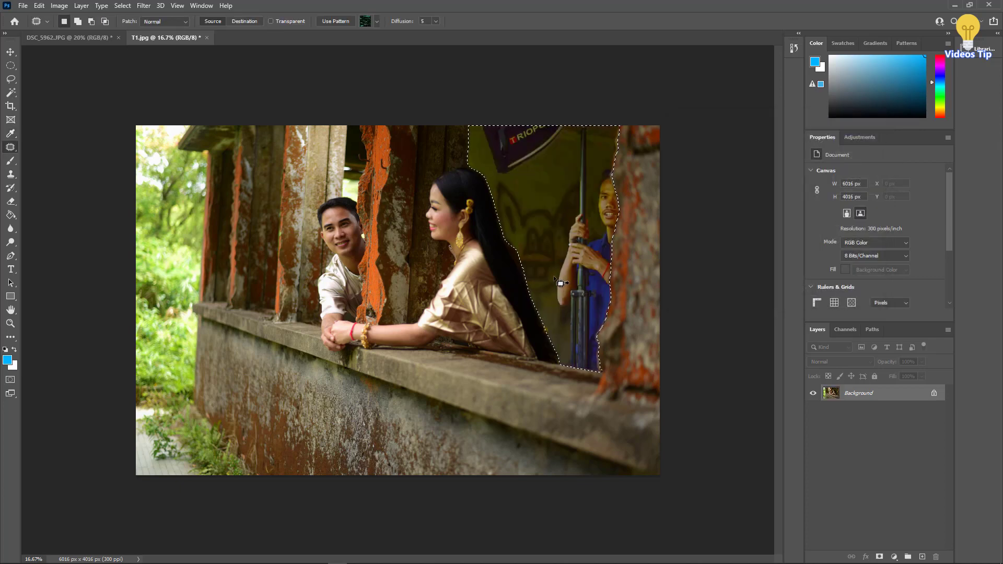
- Save the Levels version to the Desktop as a JPEG named T2 at quality 12
key("ctrl+shift+s")
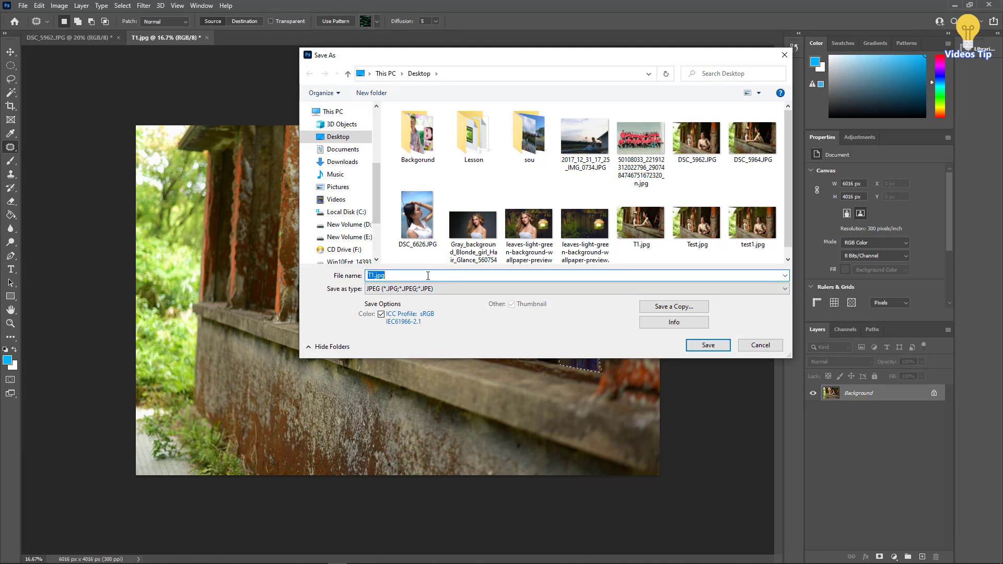
type("T2")
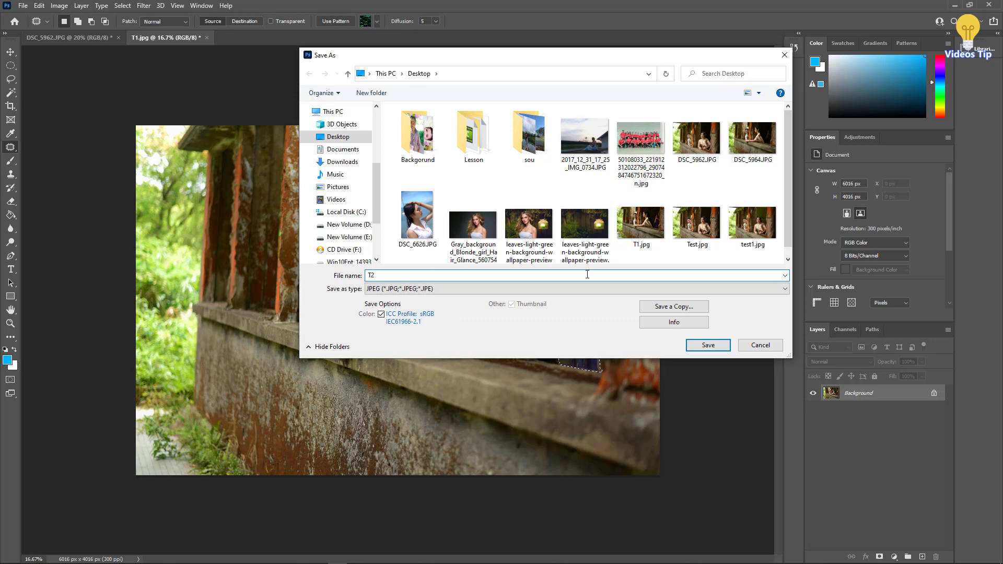
left_click(709, 344)
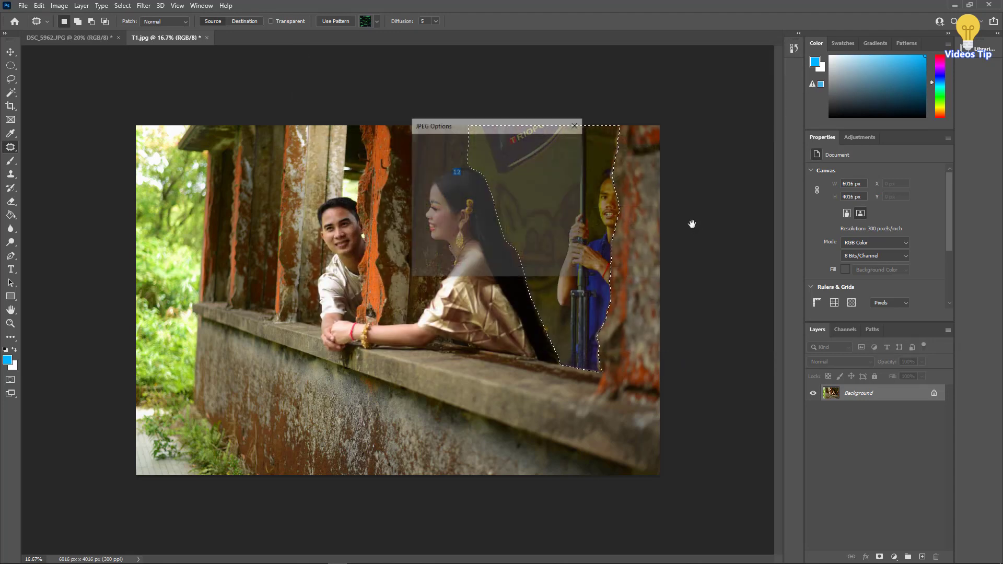
left_click(559, 146)
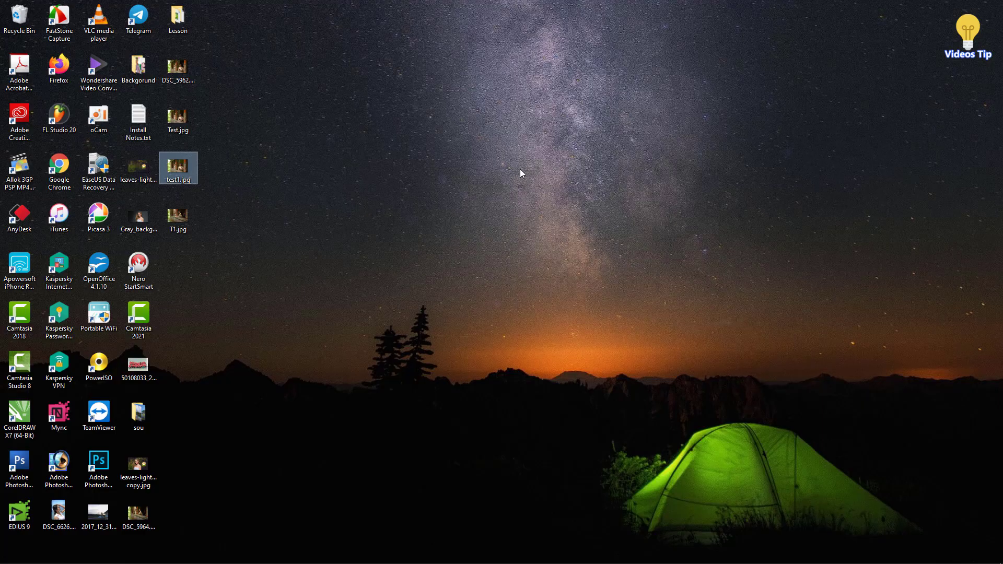
- Open T1.jpg and T2.jpg from the desktop in Photos and place their windows side by side
left_click(240, 272)
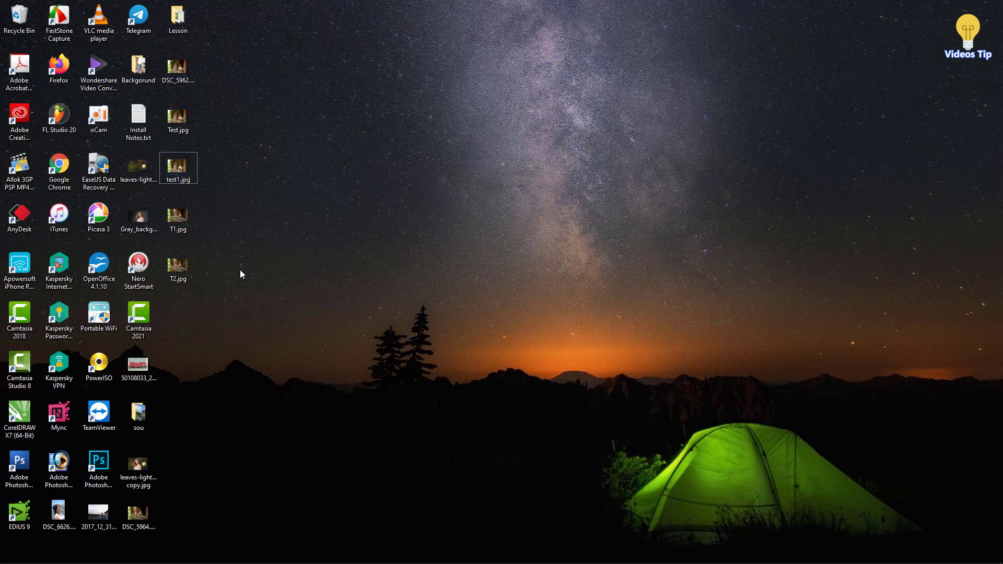
double_click(179, 220)
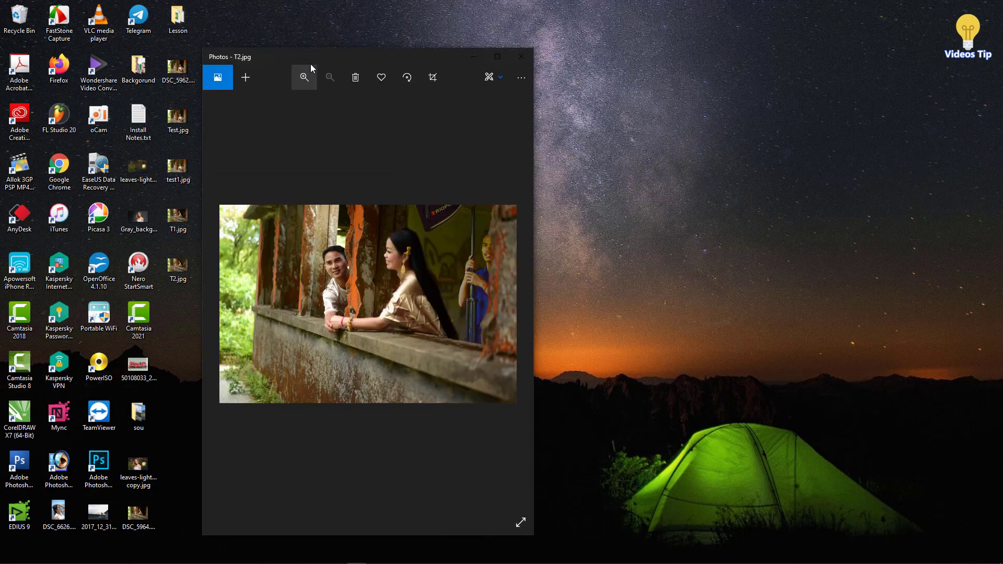
left_click_drag(310, 64, 635, 61)
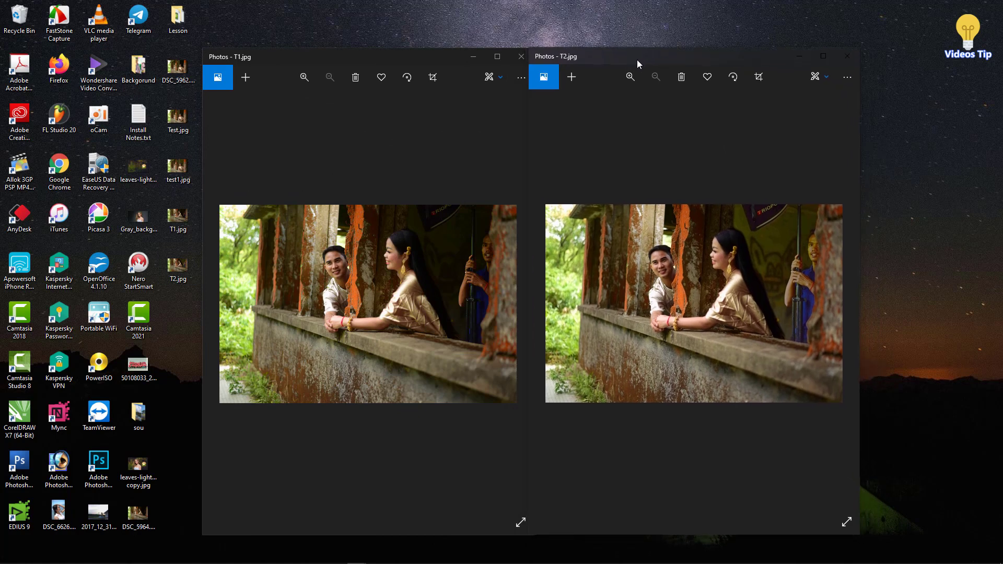
- Compare the opening and the man behind the woman in T1.jpg and T2.jpg up close
scroll(451, 263, "up", 1)
scroll(453, 264, "up", 5)
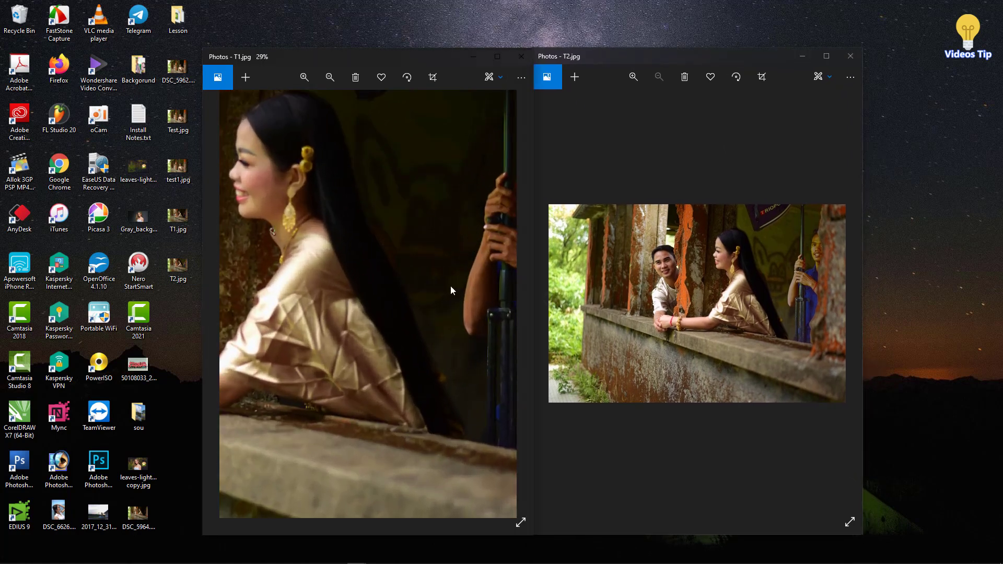
left_click_drag(450, 286, 383, 394)
scroll(713, 286, "up", 4)
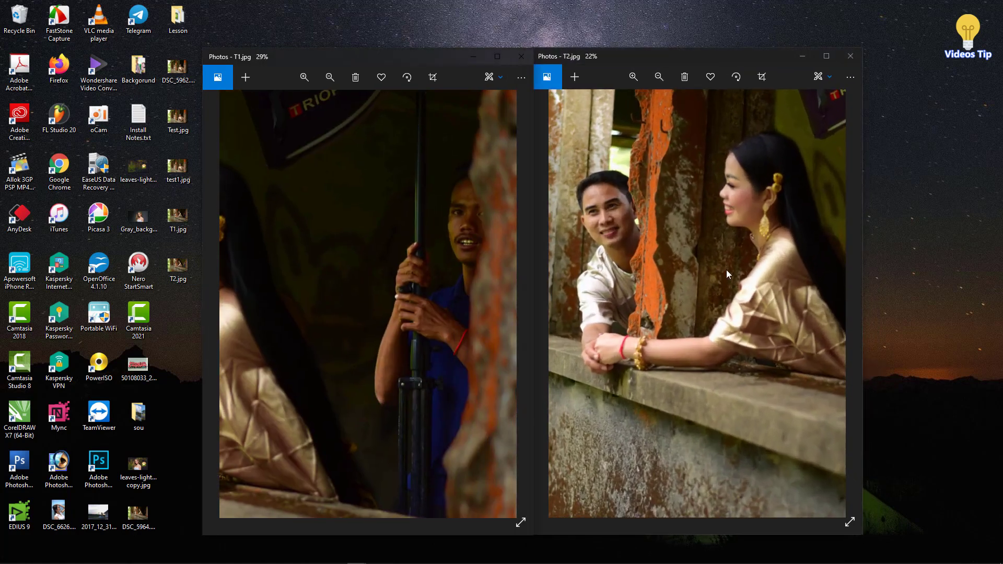
left_click_drag(726, 270, 534, 392)
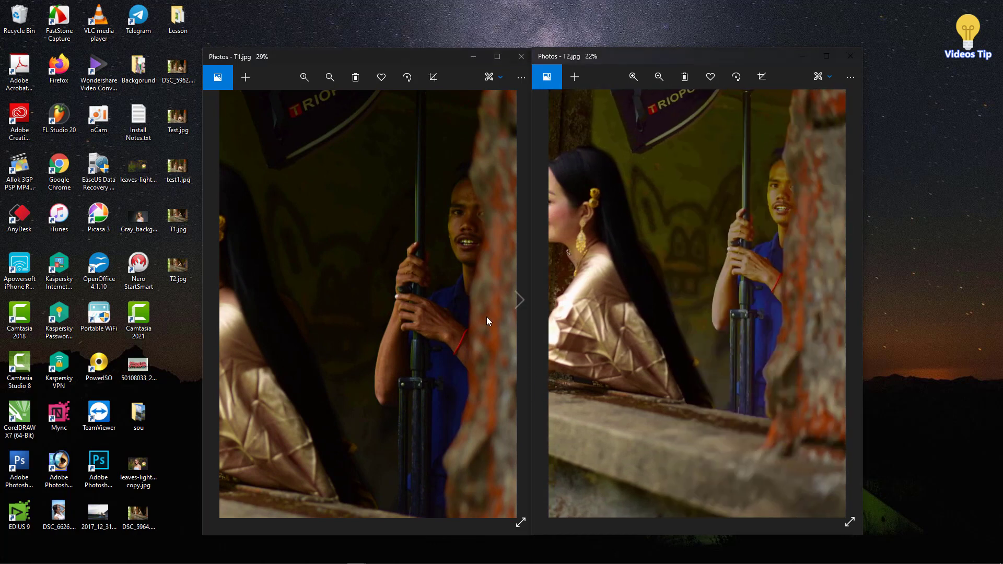